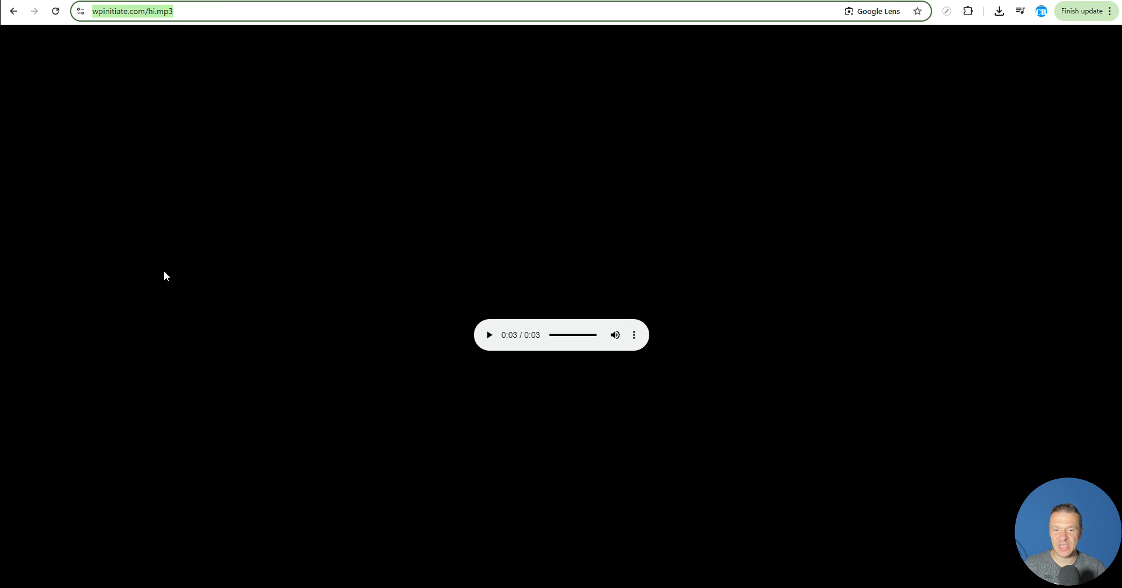
Play the hi.mp3 audio file hosted at wpinitiate.com
click(159, 11)
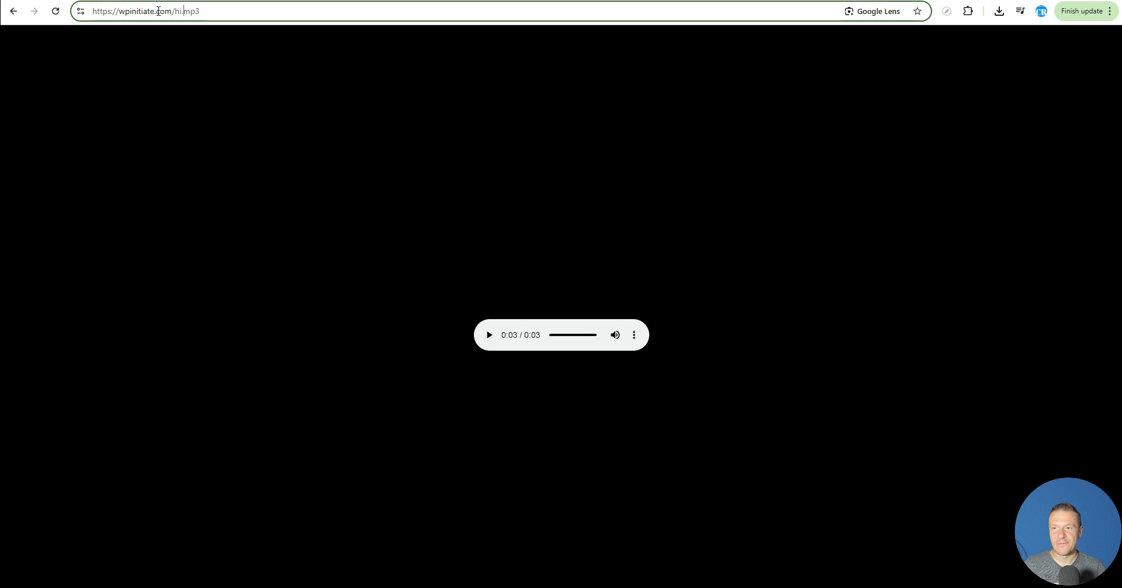
double_click(178, 11)
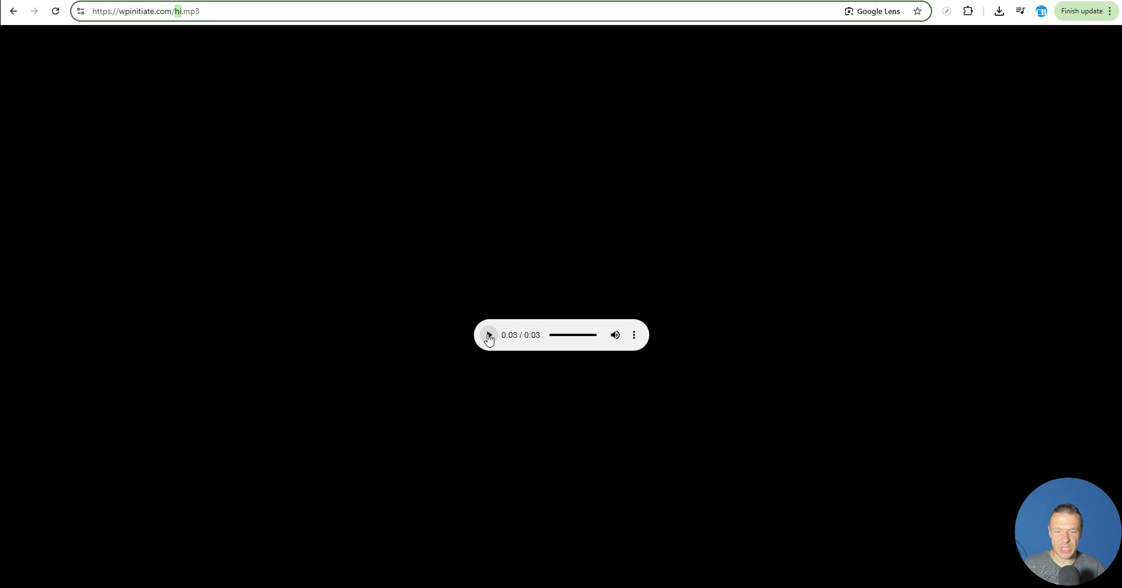
click(489, 335)
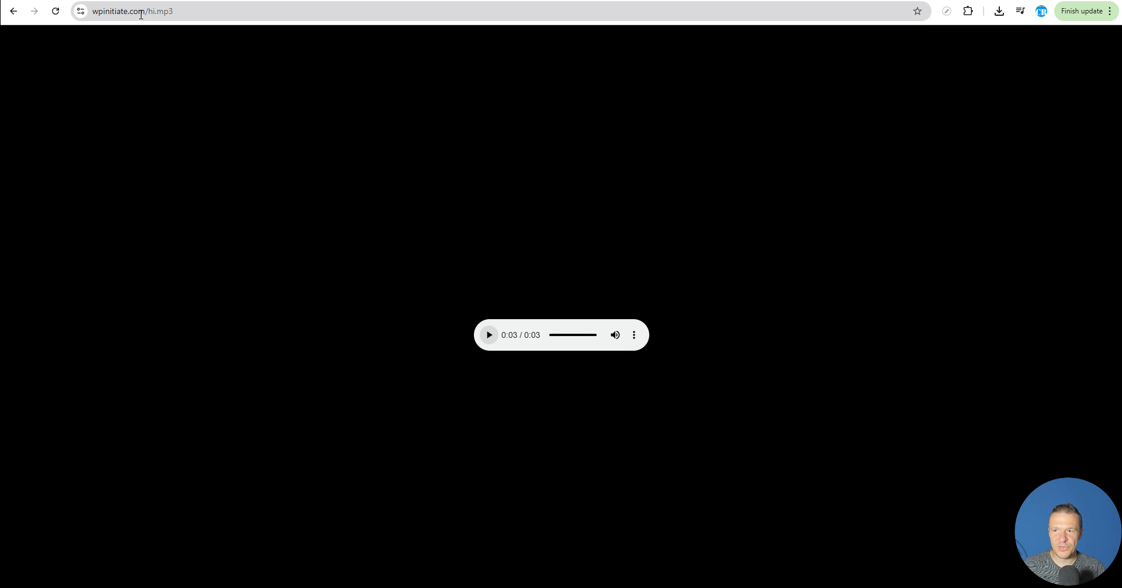
click(232, 11)
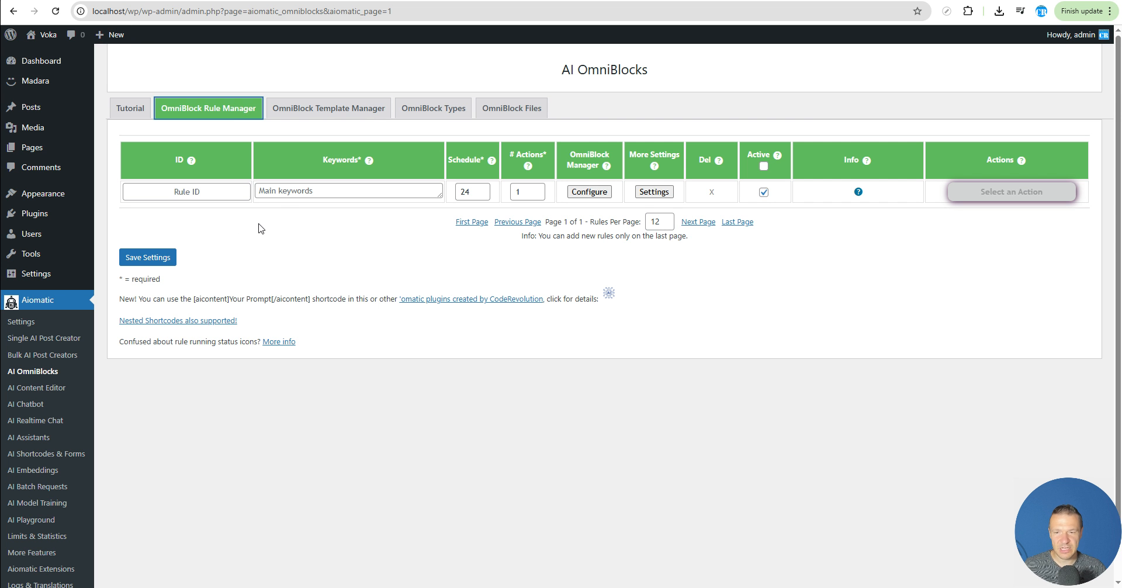
click(305, 190)
key(ctrl+v)
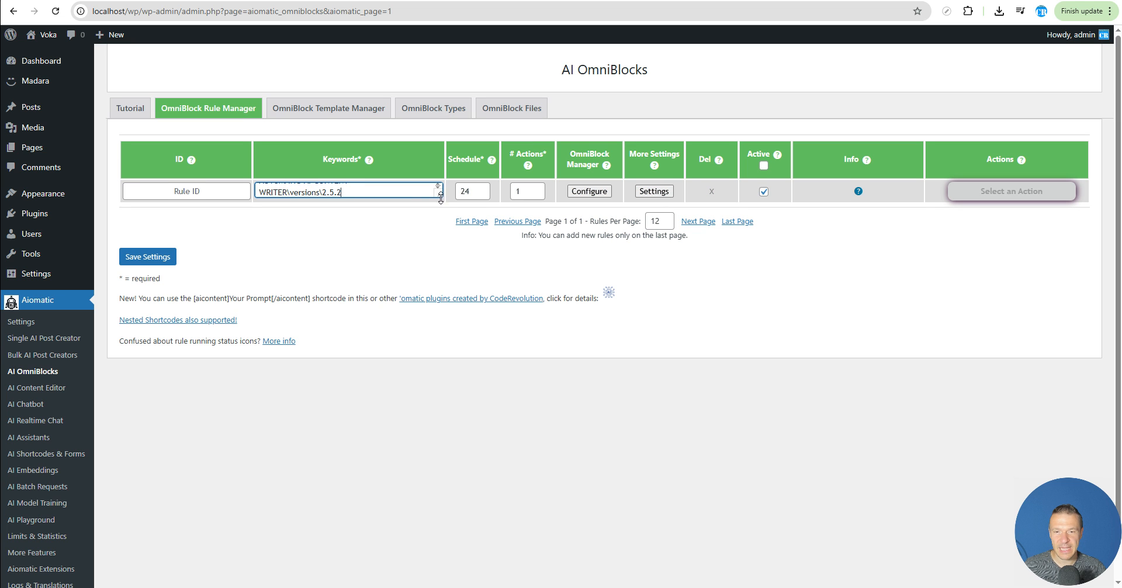
drag(441, 198, 441, 261)
key(ctrl+a)
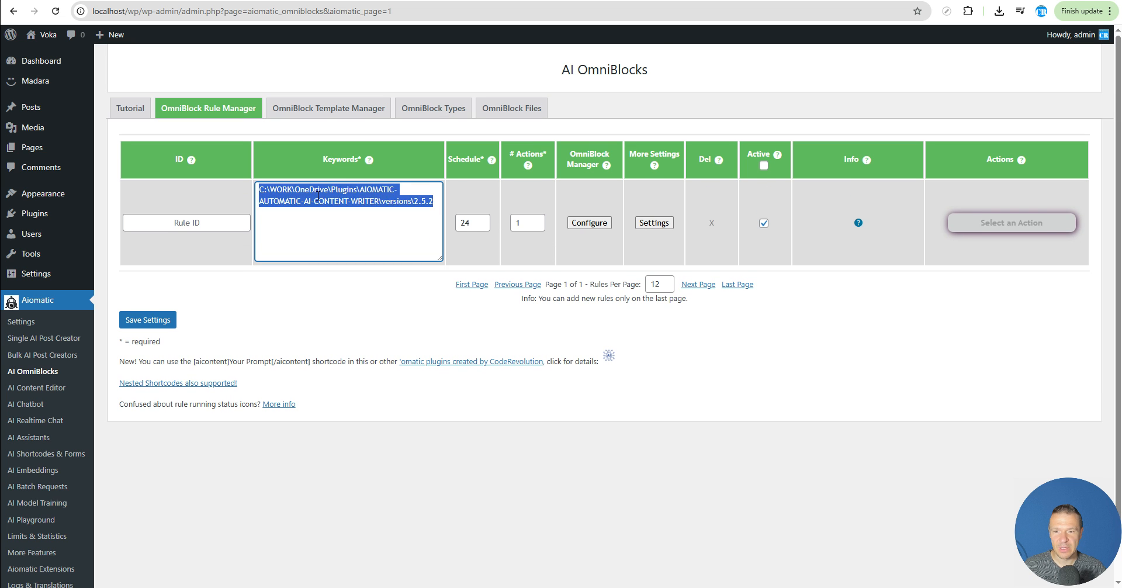
key(BackSpace)
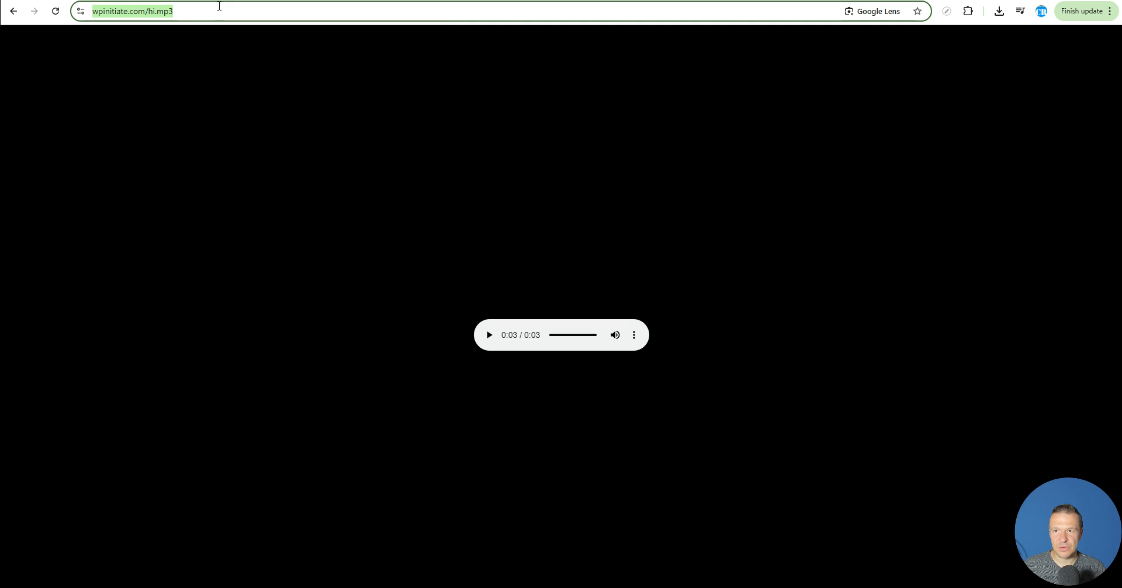
right_click(219, 6)
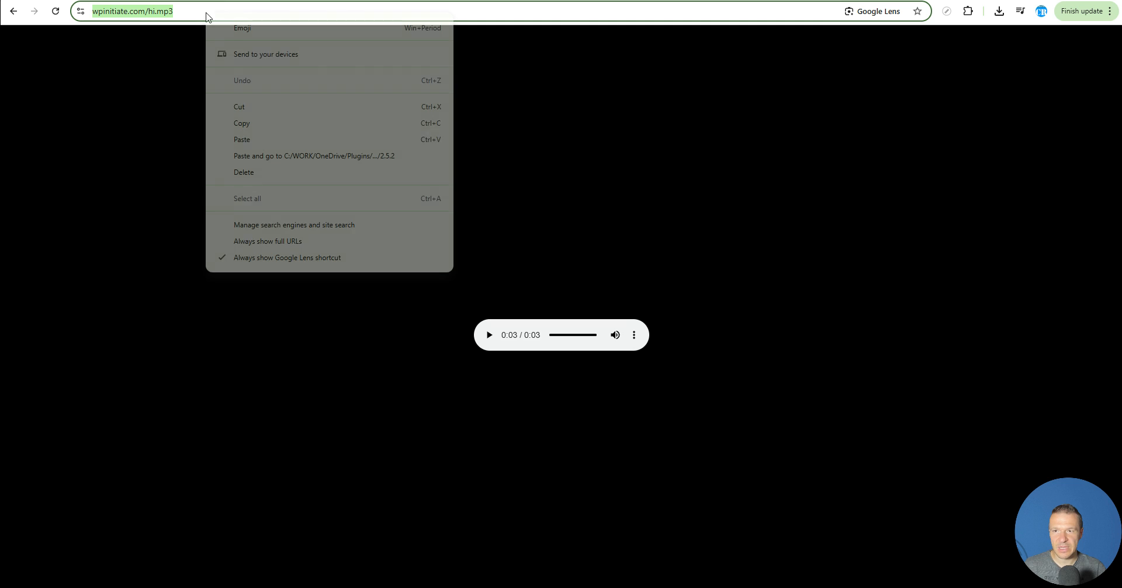
click(251, 117)
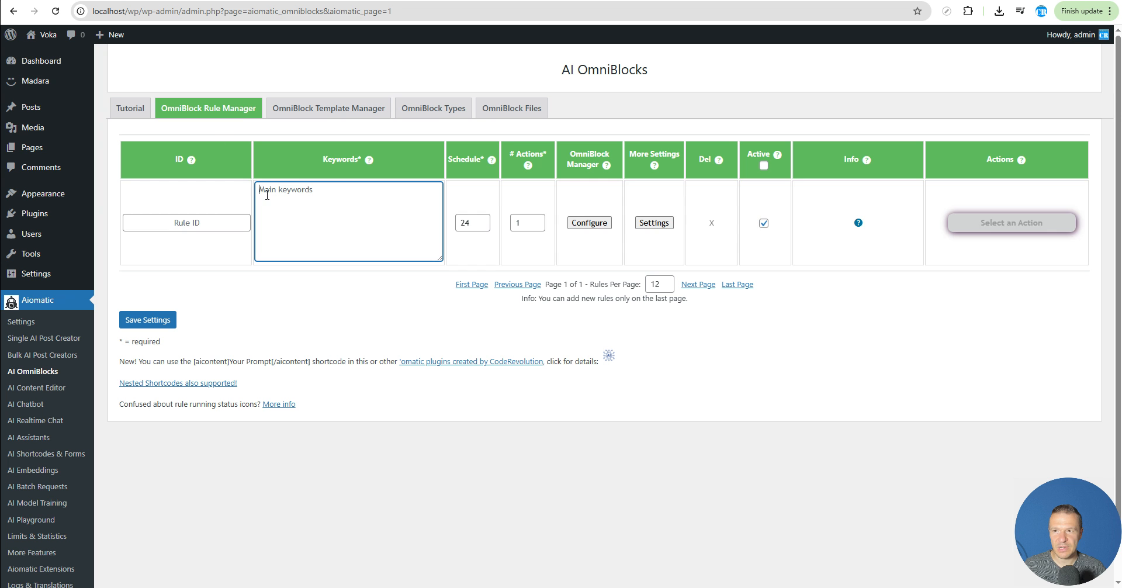
key(ctrl+v)
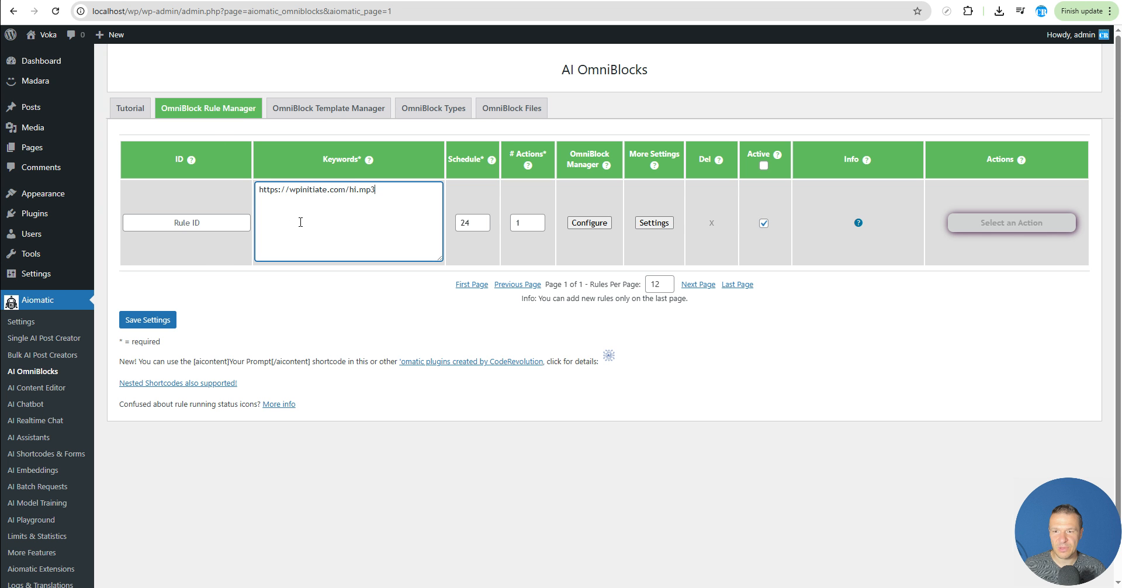
drag(259, 190, 385, 194)
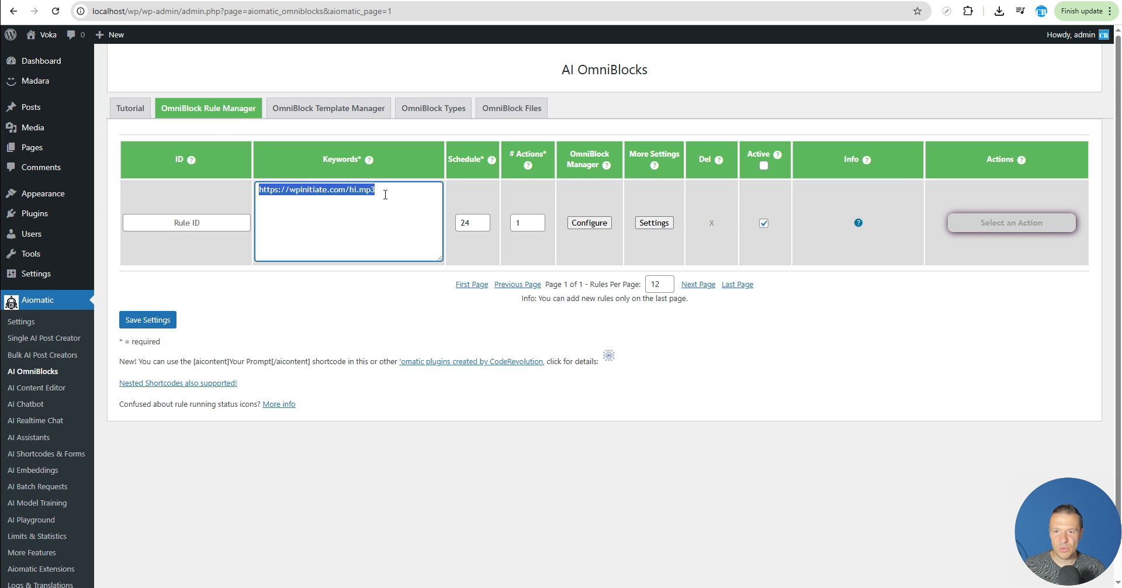
Open the new rule's OmniBlock configuration and remove the YouTube Video Caption block and both AI Text blocks from the queue
click(590, 223)
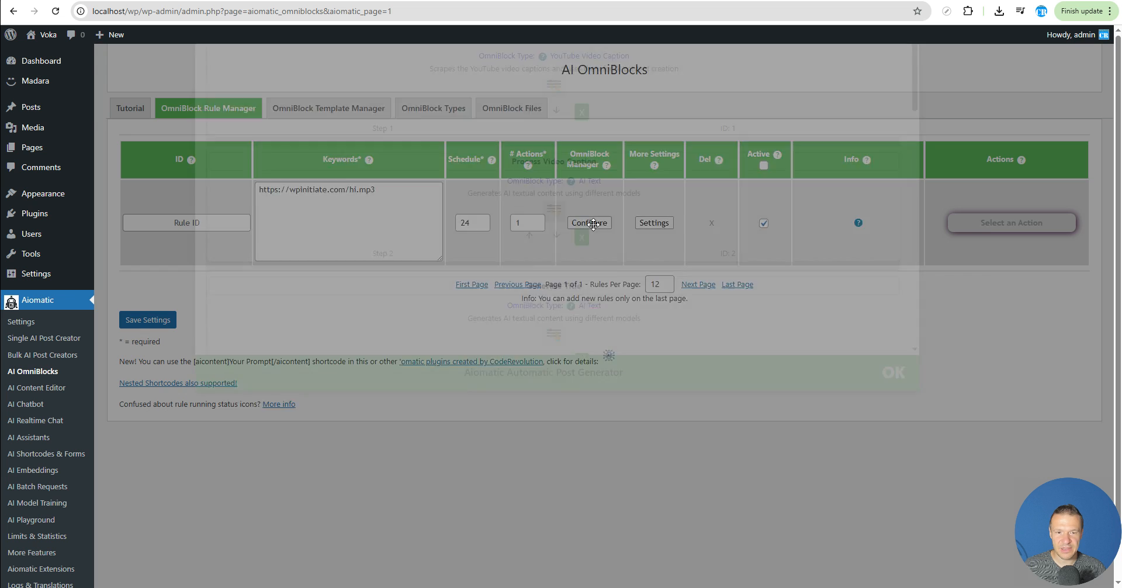
click(582, 264)
click(581, 264)
click(581, 264)
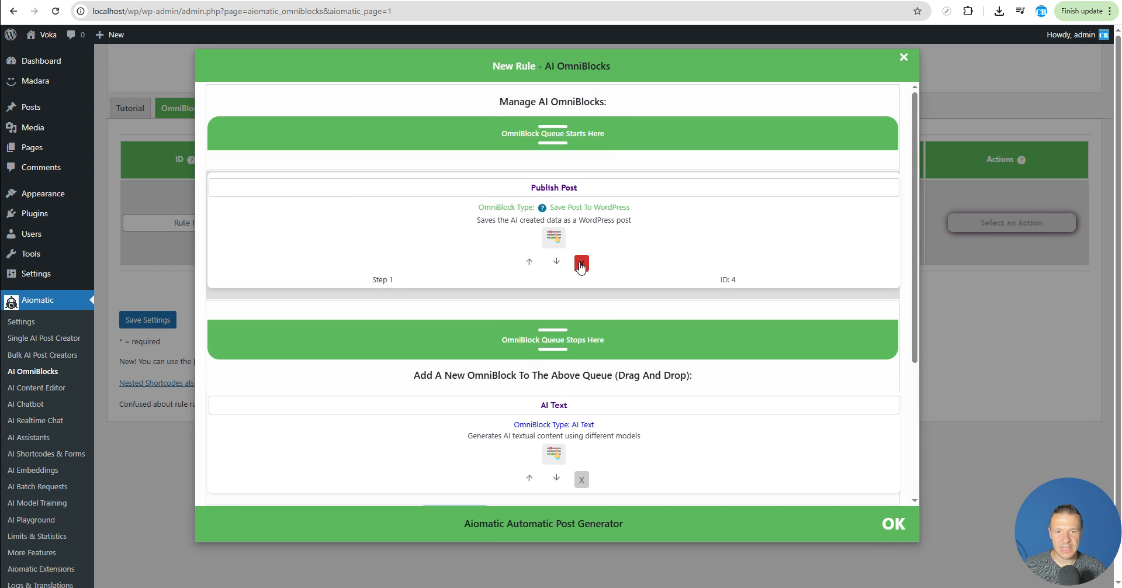
Add a Speech-To-Text - OpenAI block to the queue and remove the Publish Post block
scroll(540, 302, down, 4)
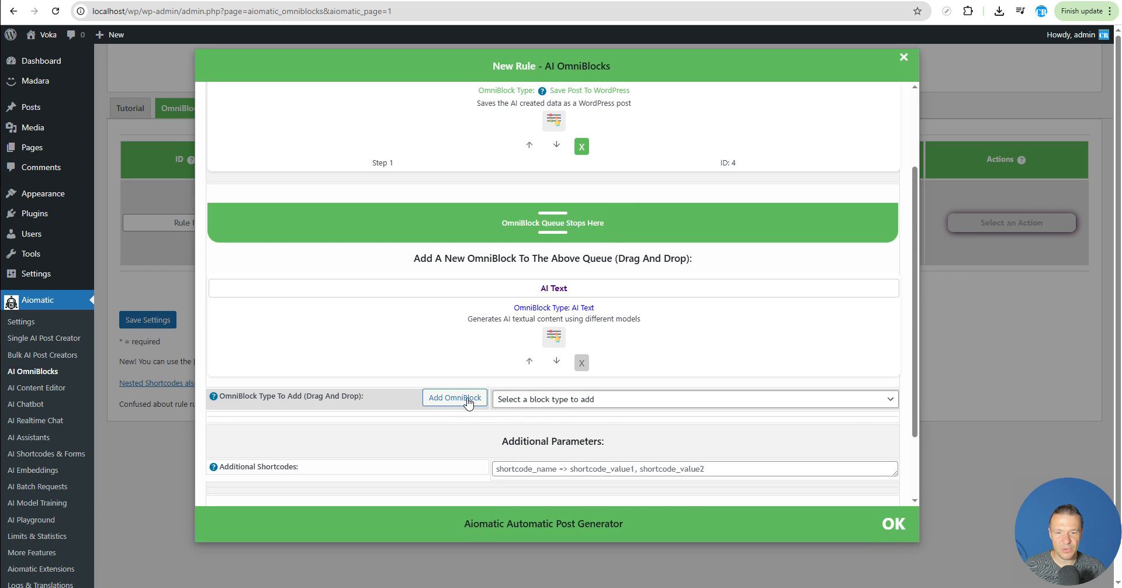
click(510, 400)
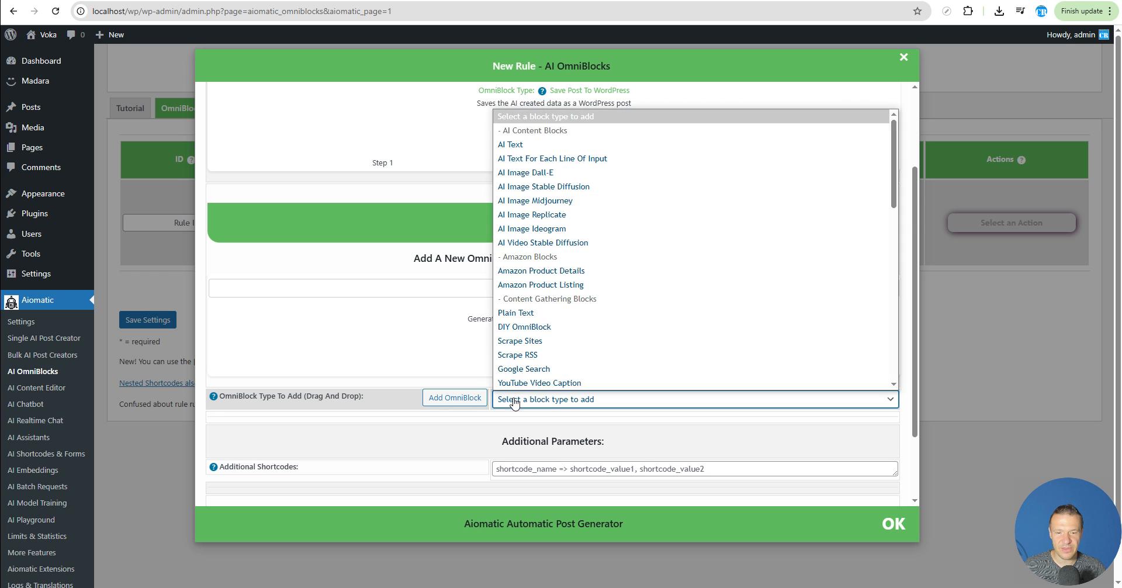
scroll(532, 237, down, 5)
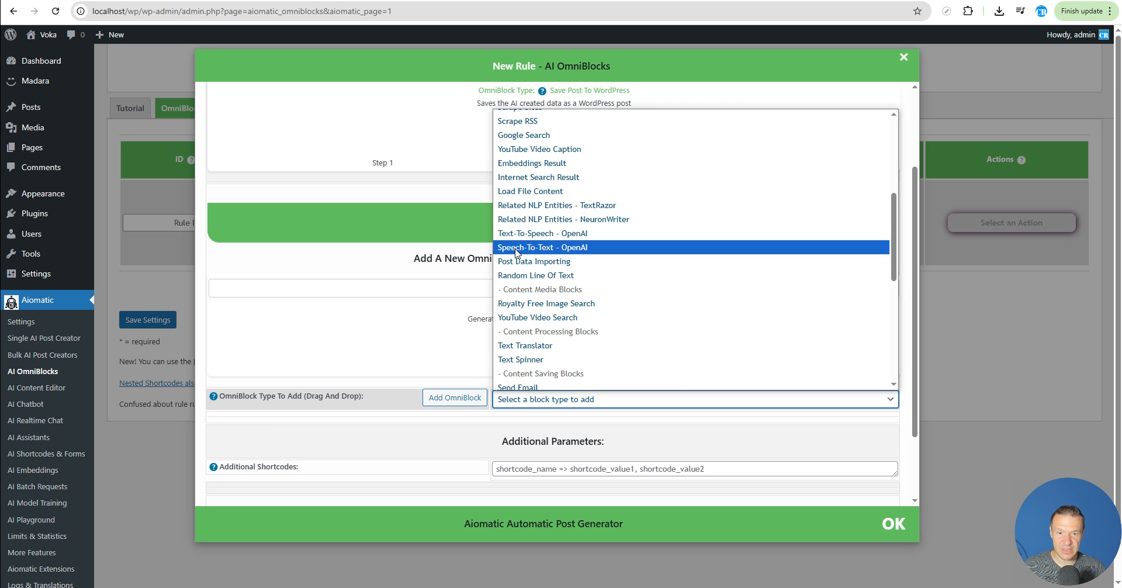
click(538, 247)
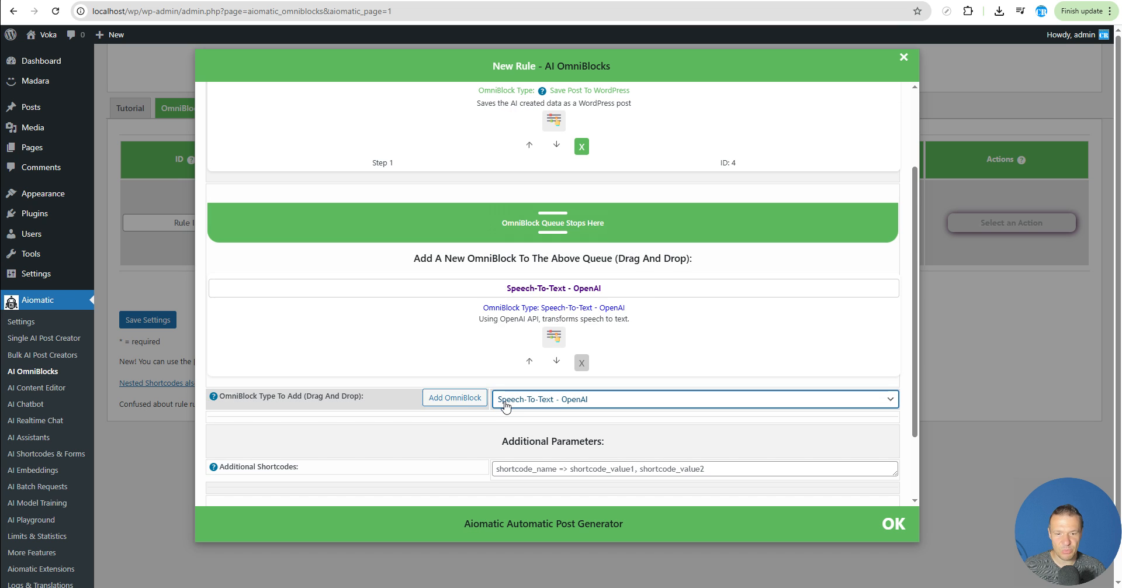
click(454, 398)
scroll(555, 292, up, 3)
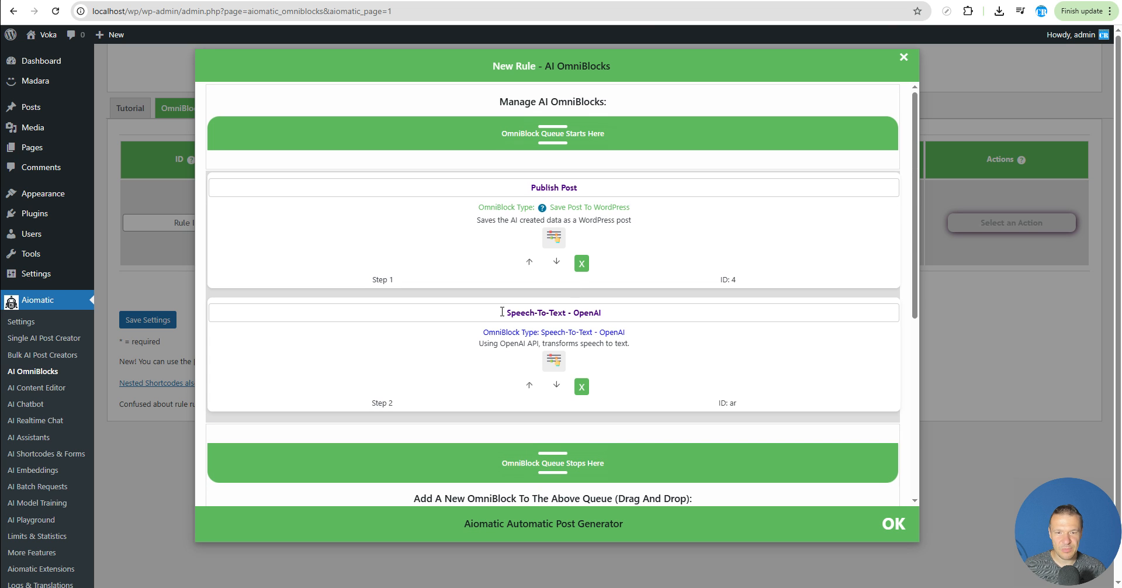
click(581, 264)
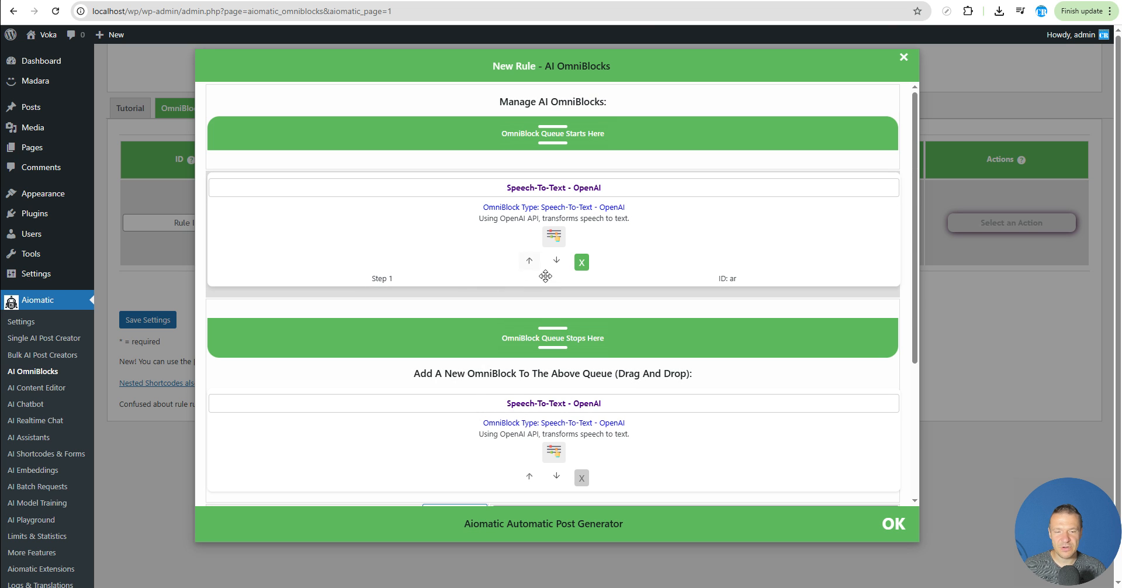
Expand the Speech-To-Text block's parameters and set its Audio URL to the %%keyword%% placeholder
click(555, 240)
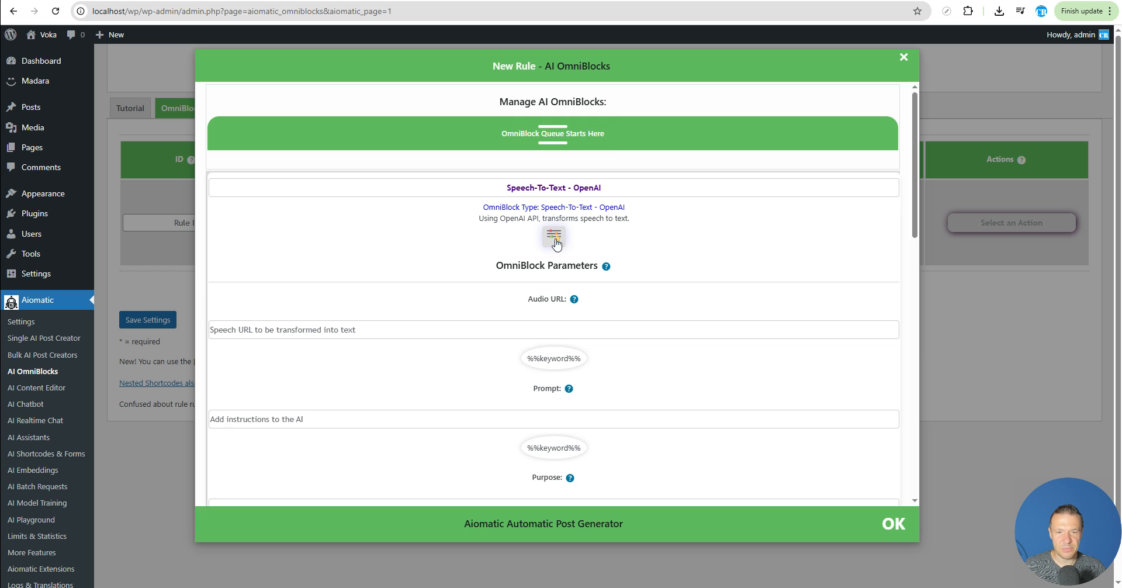
scroll(295, 252, down, 5)
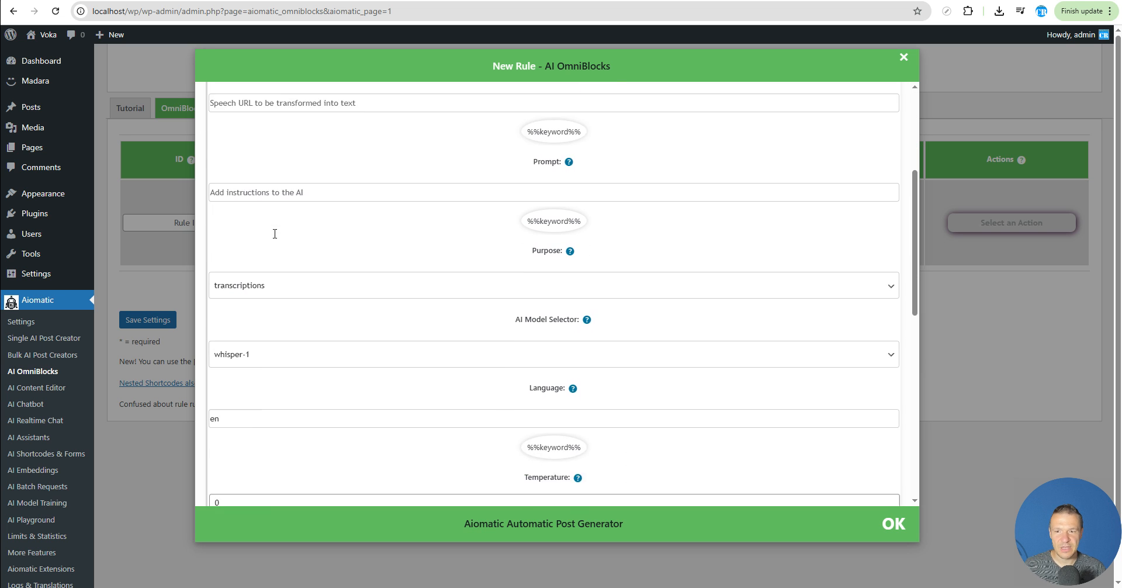
scroll(286, 245, up, 4)
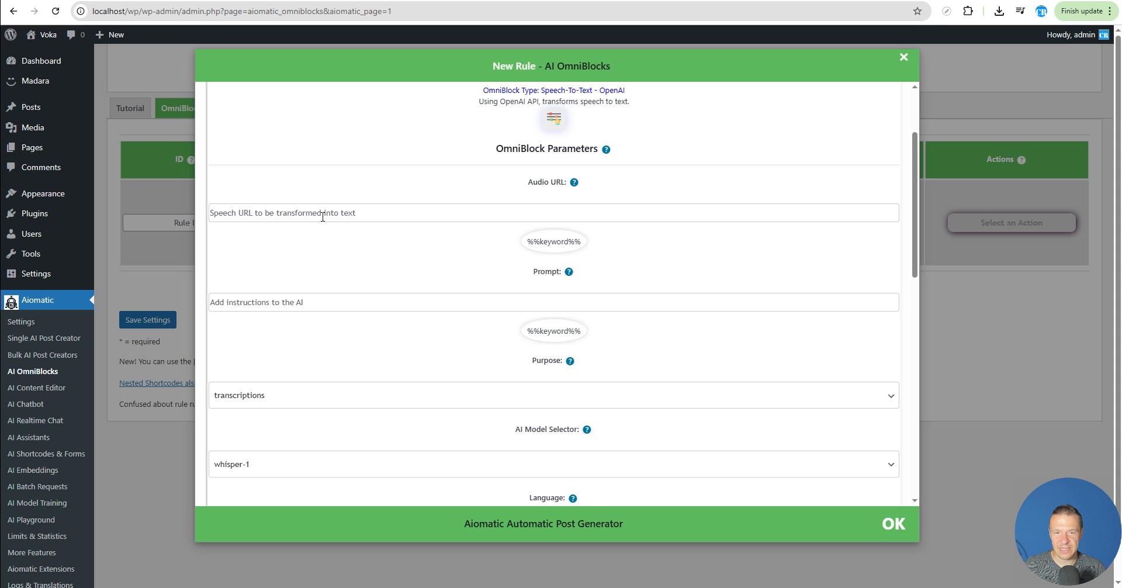
click(323, 217)
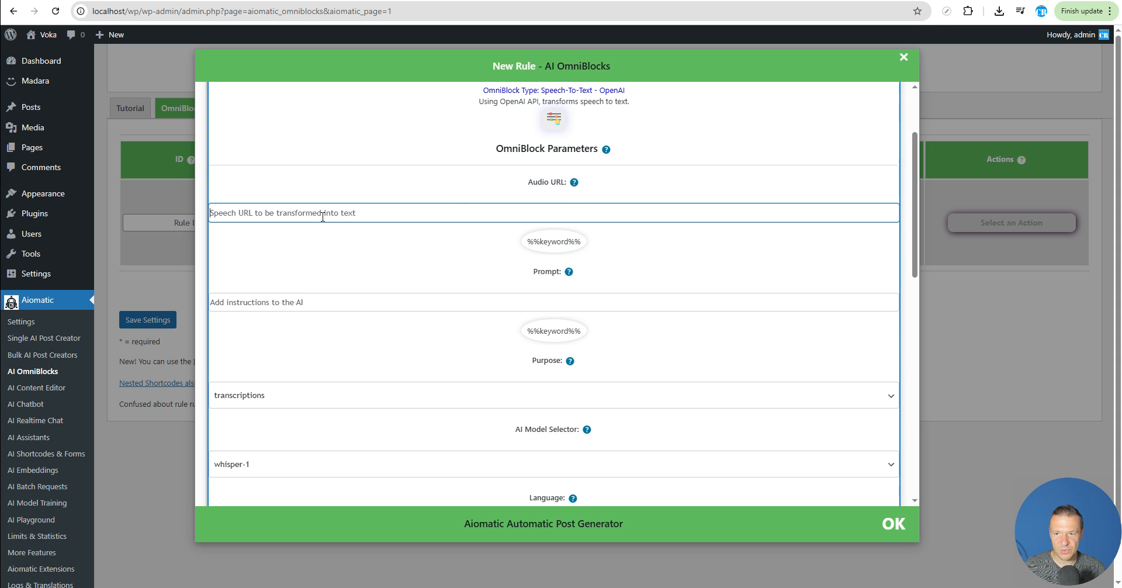
click(550, 242)
drag(267, 214, 174, 205)
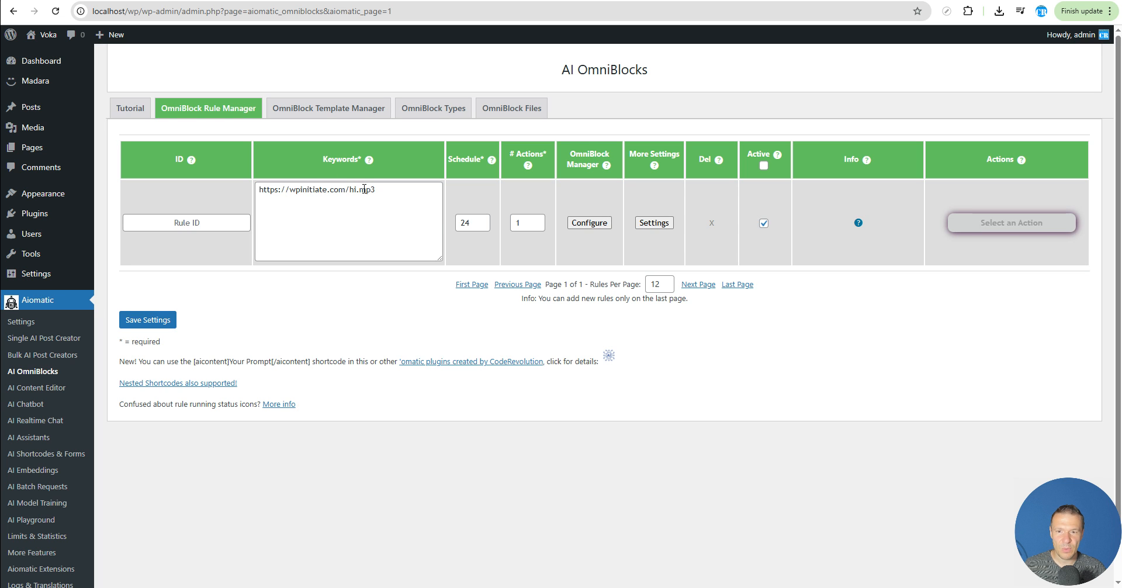
click(589, 223)
triple_click(296, 213)
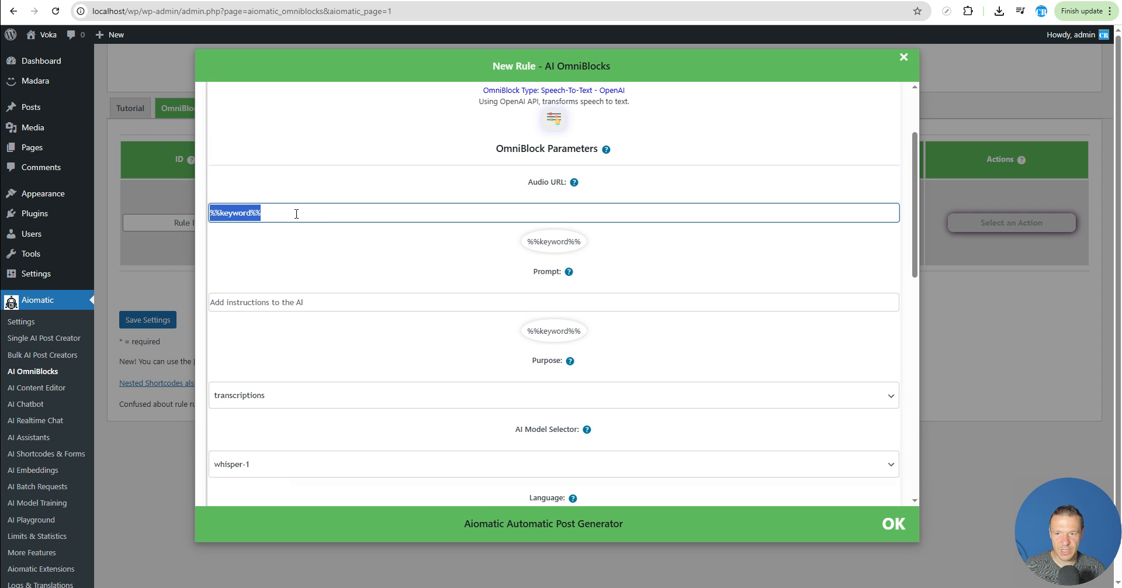
text(https://wpinitiate.com/hi.mp3)
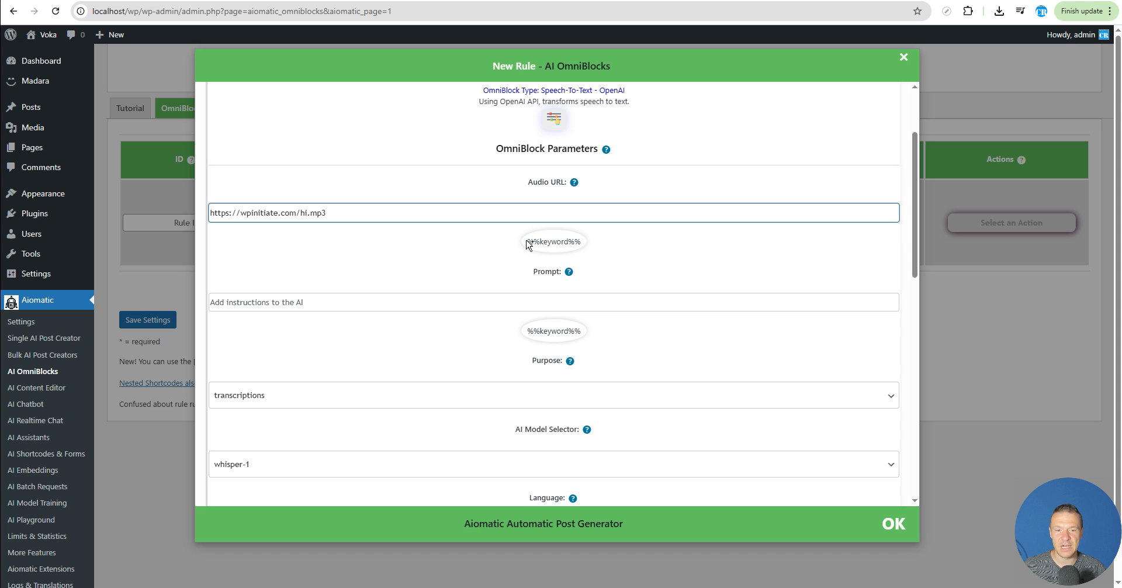
triple_click(356, 222)
click(435, 235)
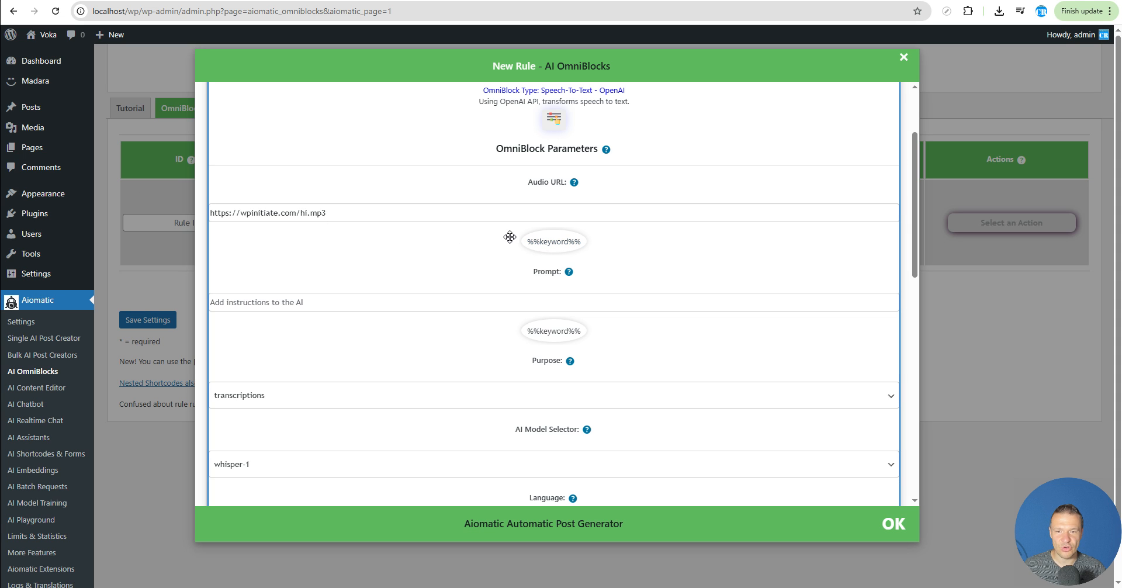
triple_click(421, 215)
click(562, 242)
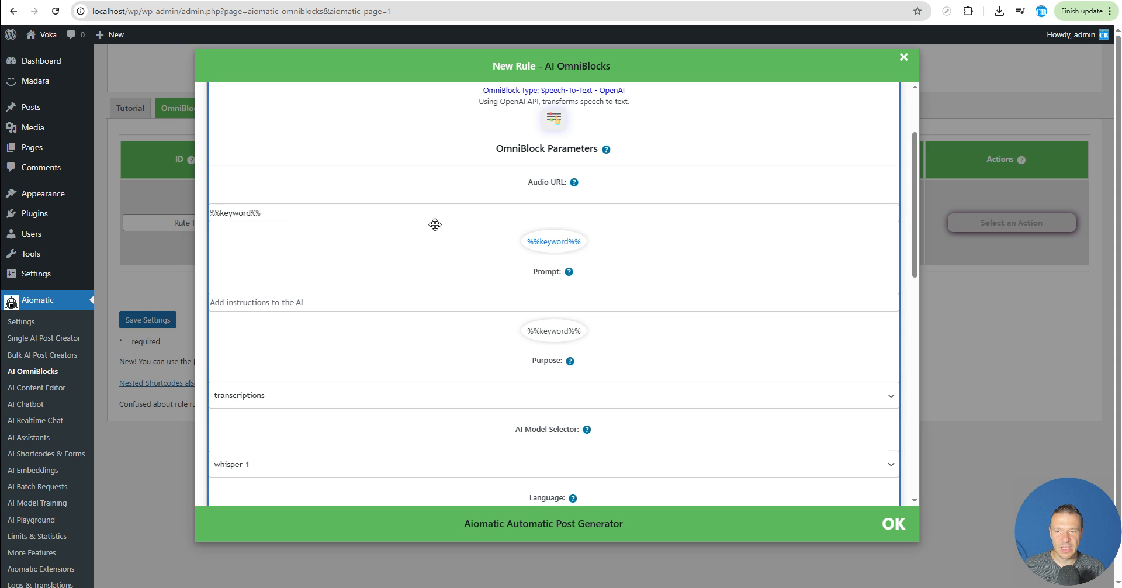
Compare the block's Audio URL placeholder with the address in the rule's Keywords field
drag(288, 213, 209, 213)
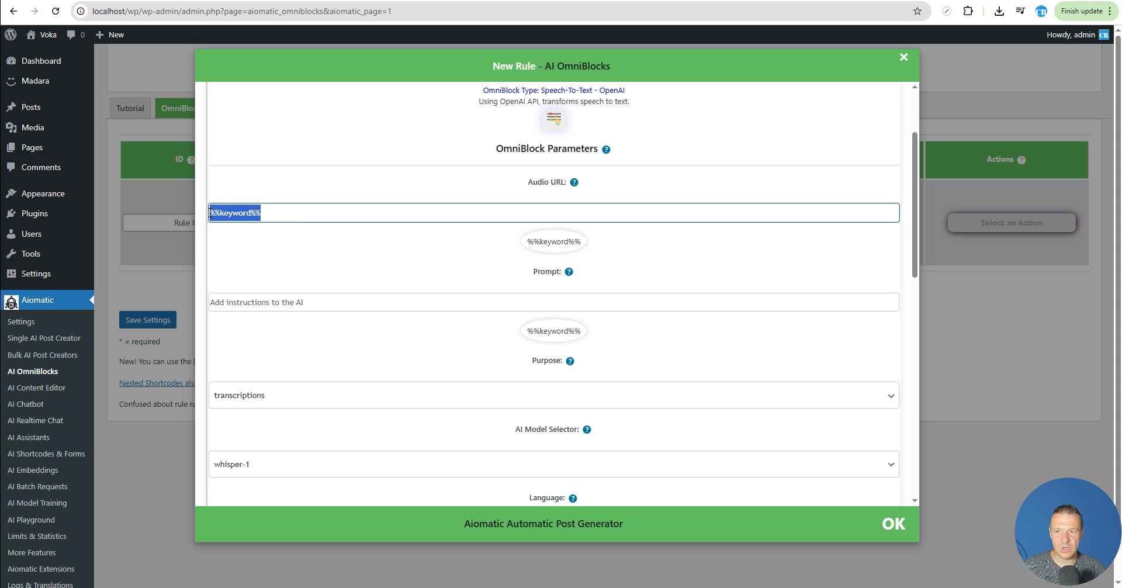
click(180, 199)
triple_click(342, 207)
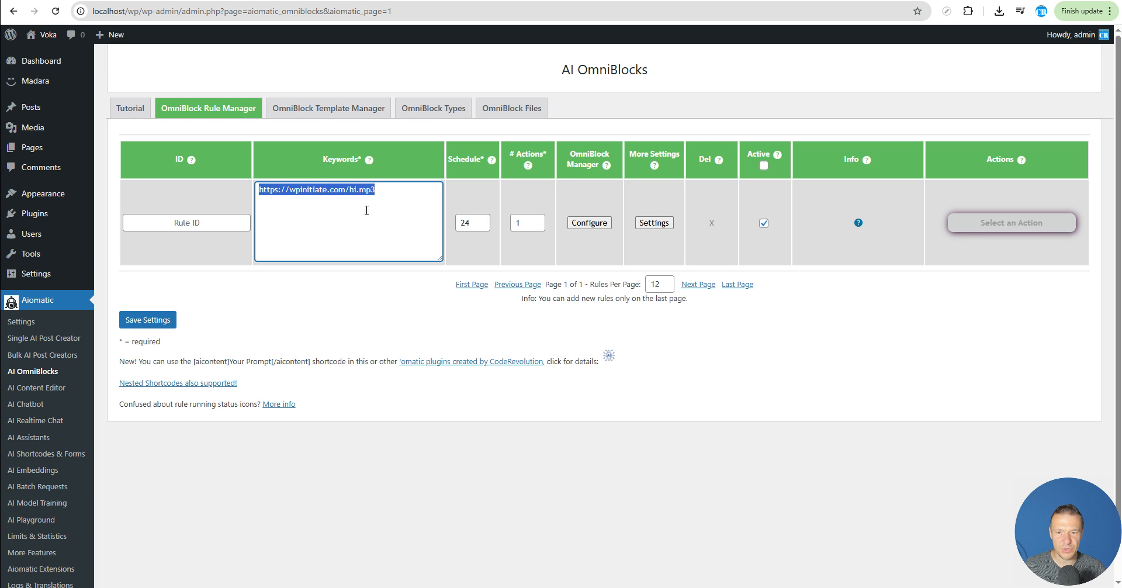
click(590, 222)
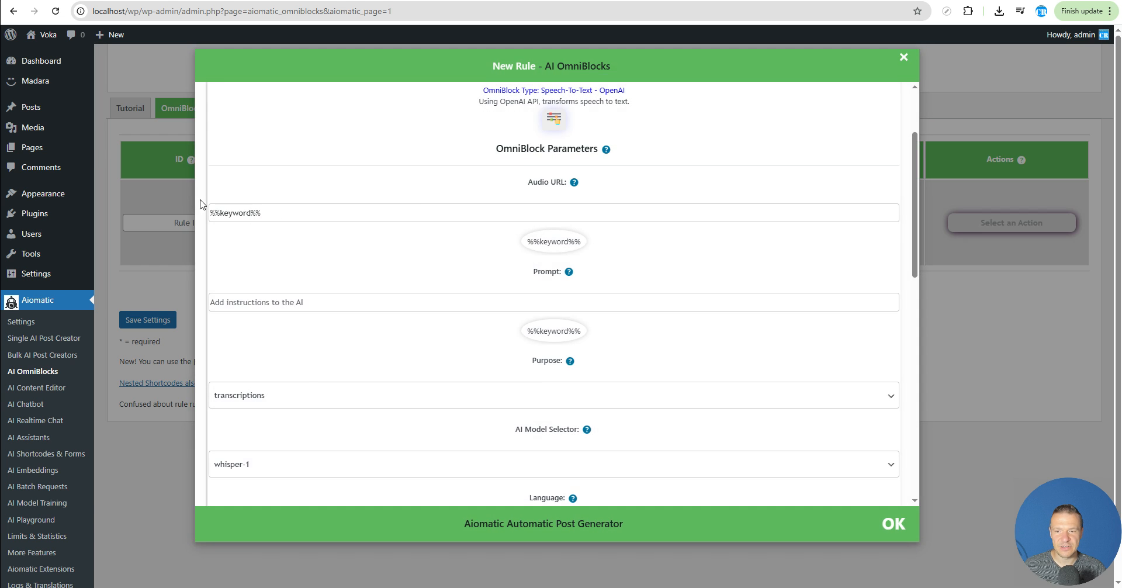
click(178, 193)
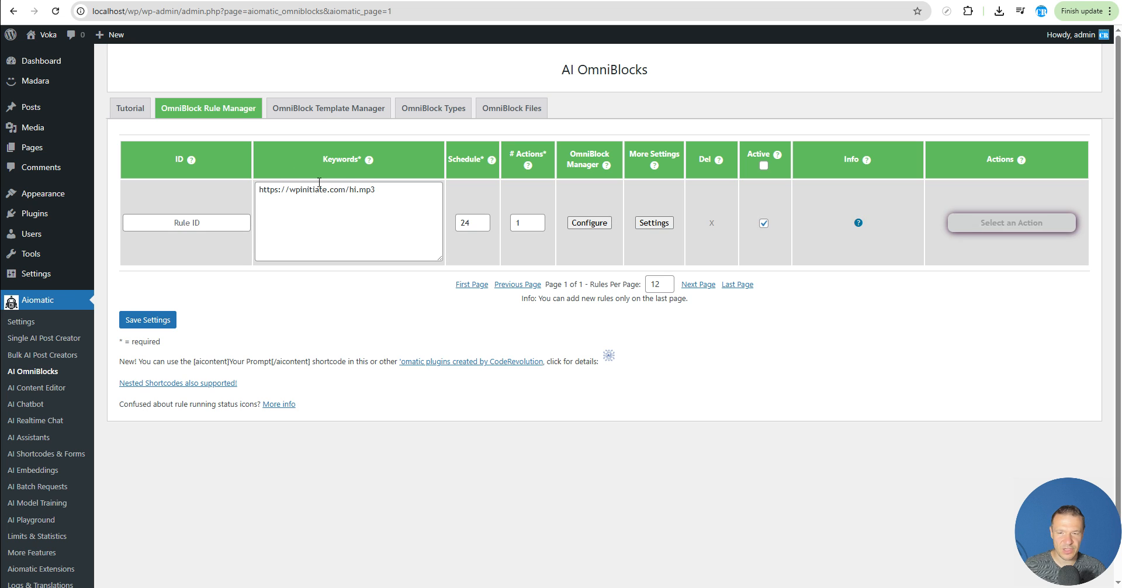
Reopen the rule's block configuration and set the Speech-To-Text prompt to "Transcribe this audio file."
click(589, 223)
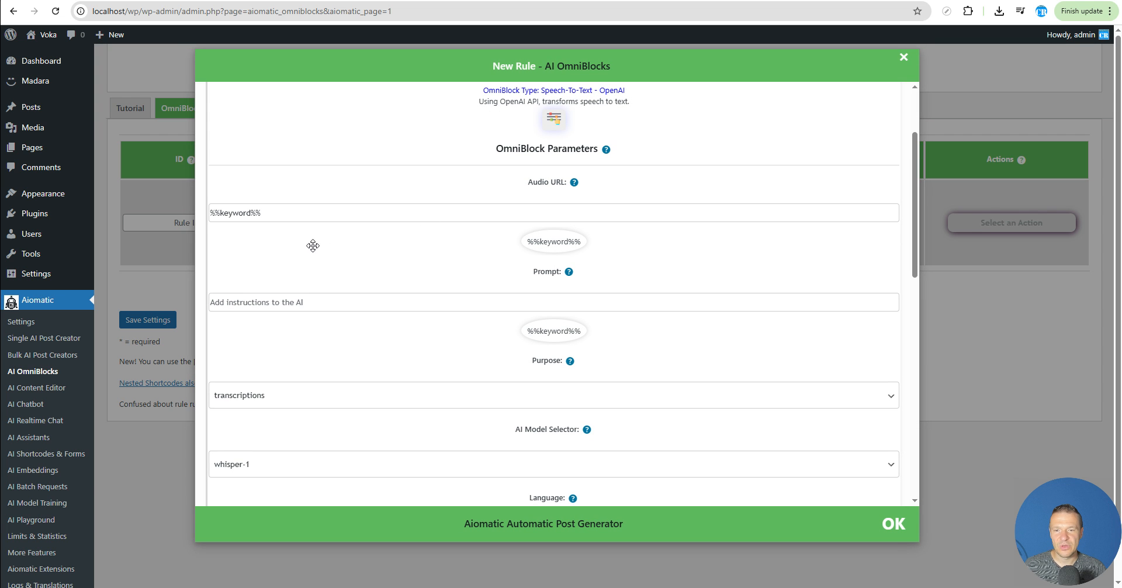
scroll(411, 249, down, 1)
click(291, 243)
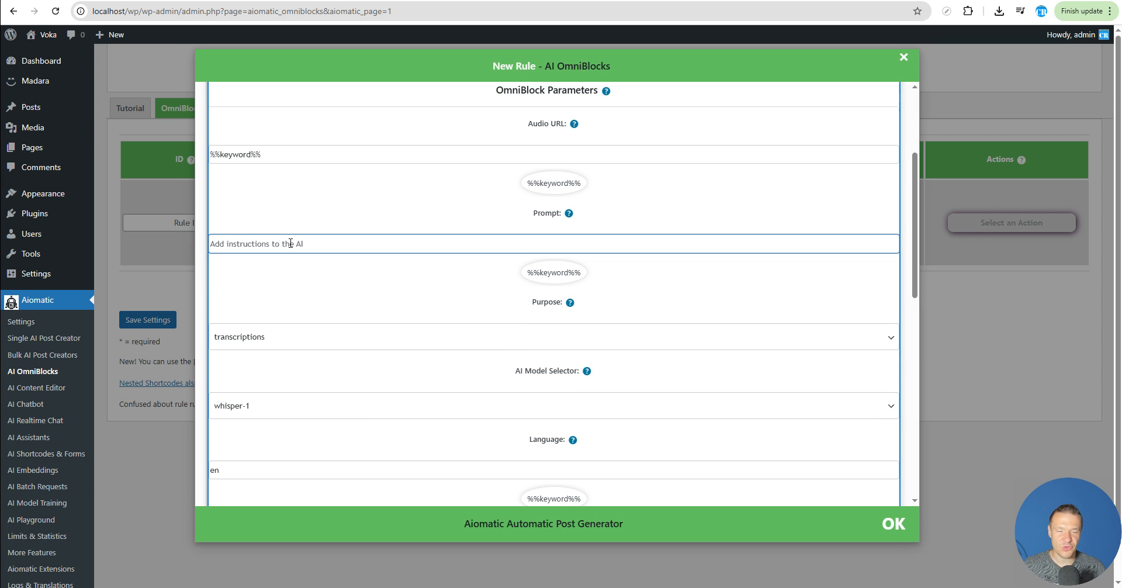
text(Transcribe this audio file.)
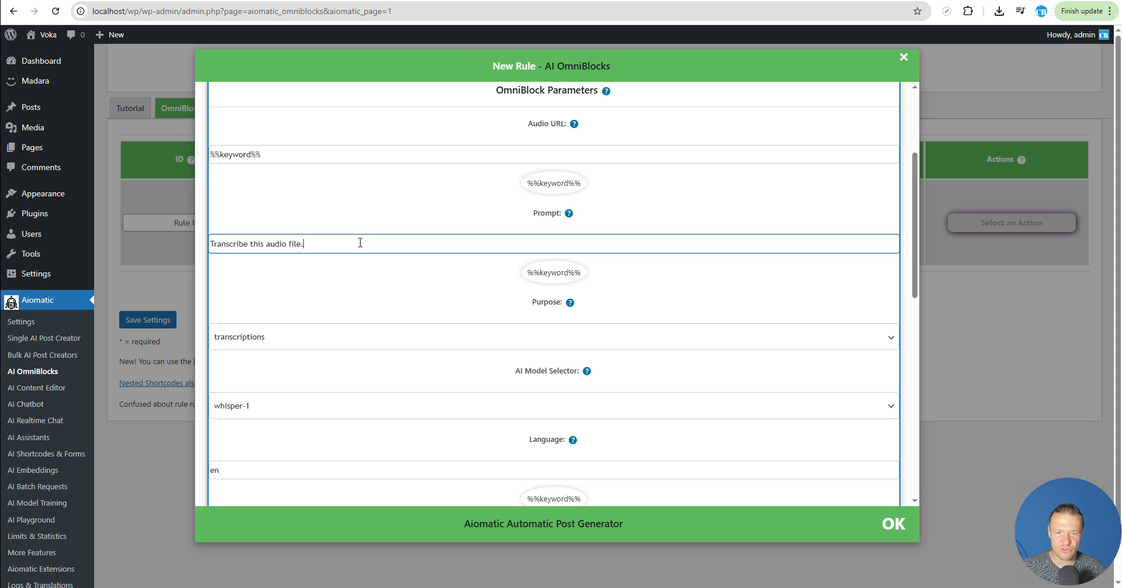
Examine the Speech-To-Text block's Purpose and AI Model options and its Language and Temperature fields
click(307, 337)
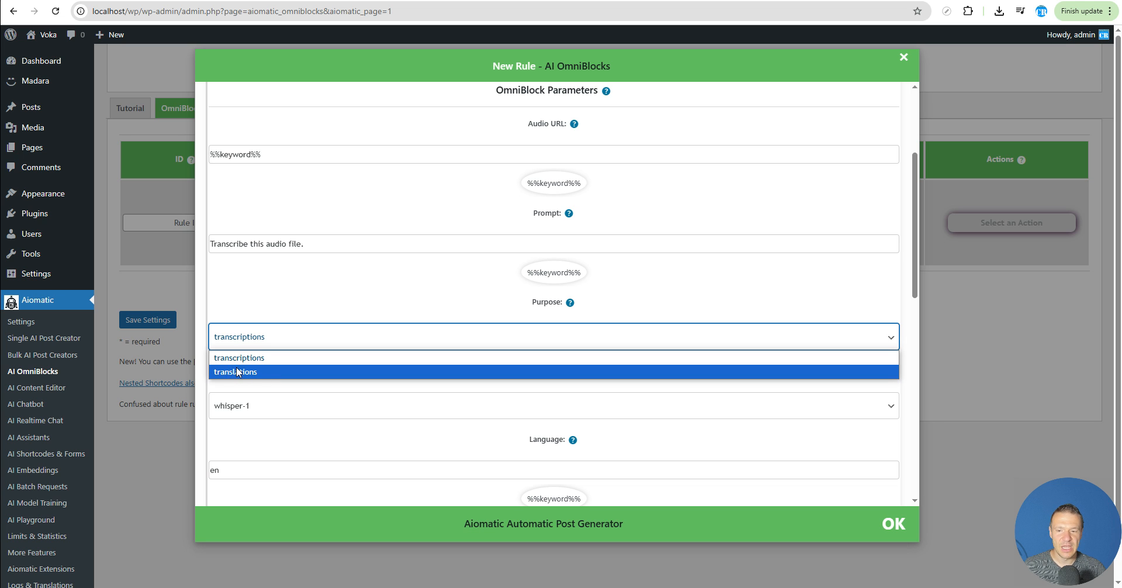
click(325, 265)
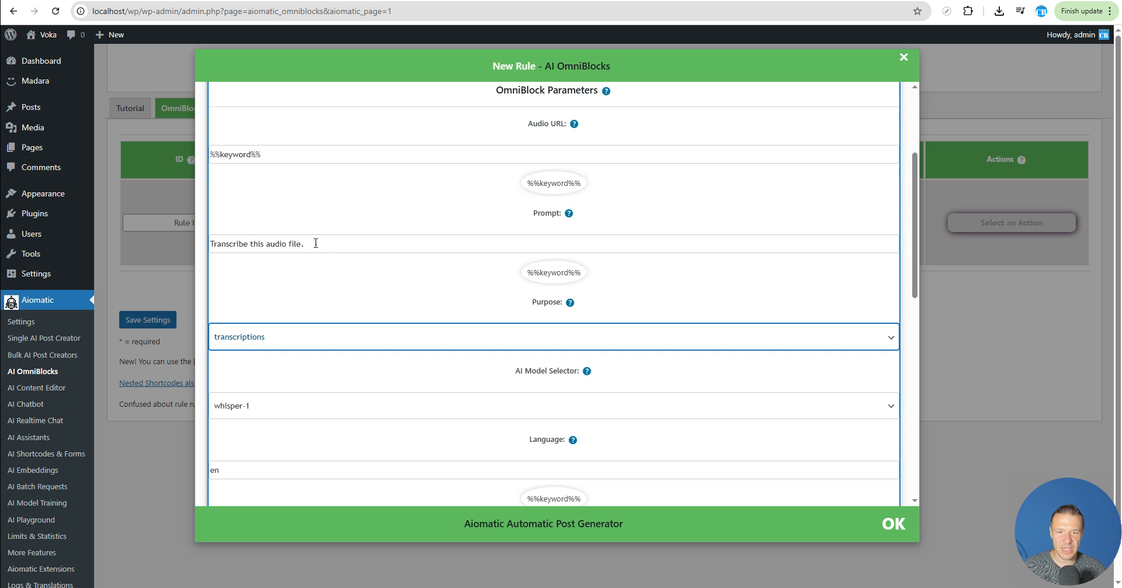
scroll(313, 233, down, 2)
click(273, 291)
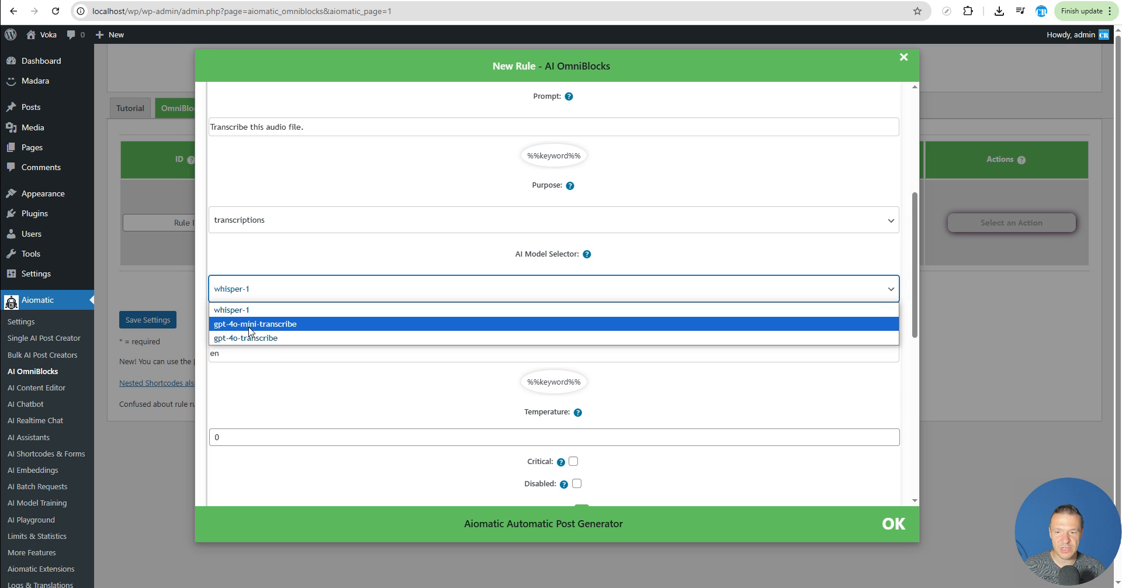
click(275, 259)
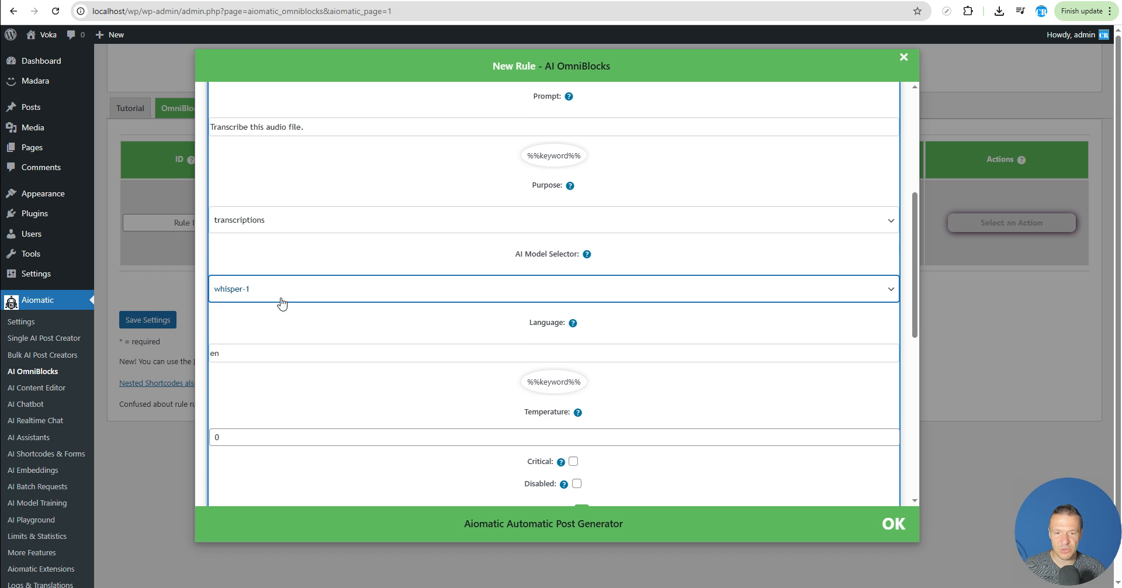
scroll(281, 302, down, 1)
click(260, 296)
double_click(222, 293)
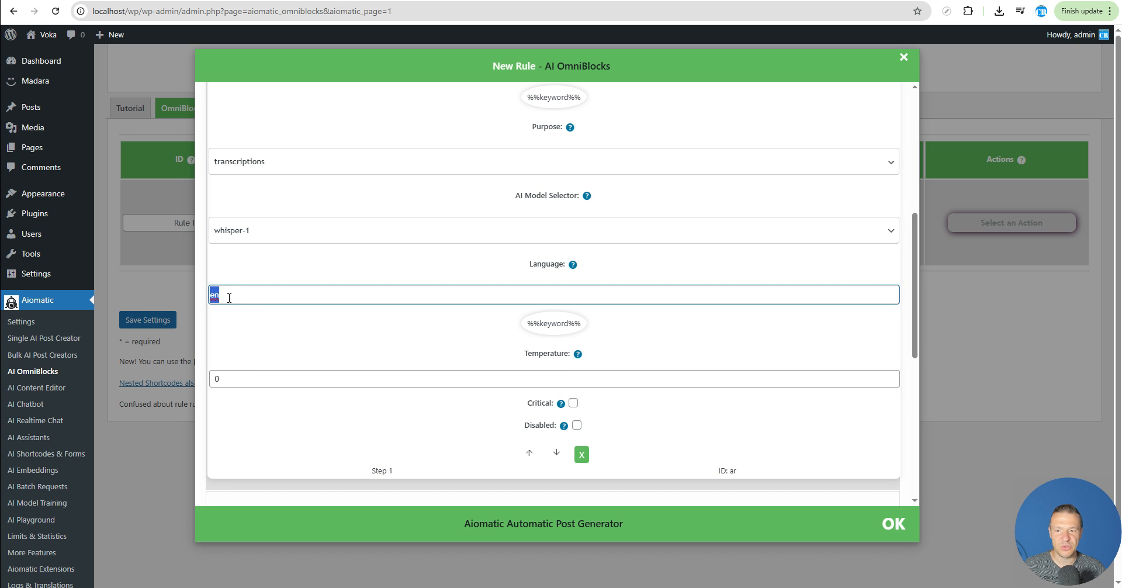
click(233, 376)
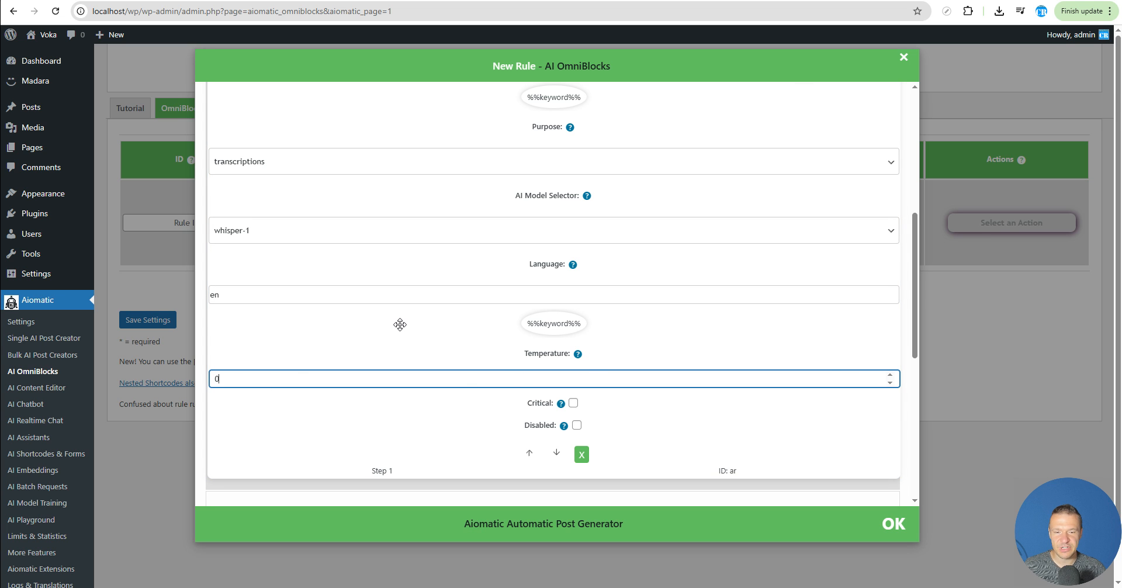
scroll(400, 324, down, 3)
scroll(409, 333, up, 9)
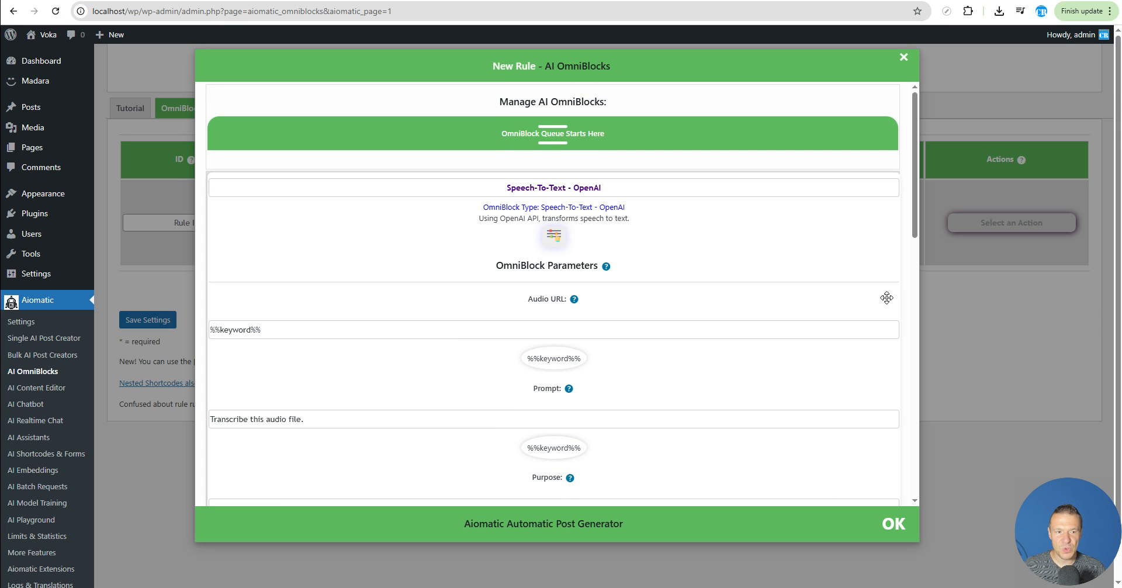
Close and reopen the new rule's OmniBlock configuration, and collapse the Speech-To-Text block's parameters
click(966, 312)
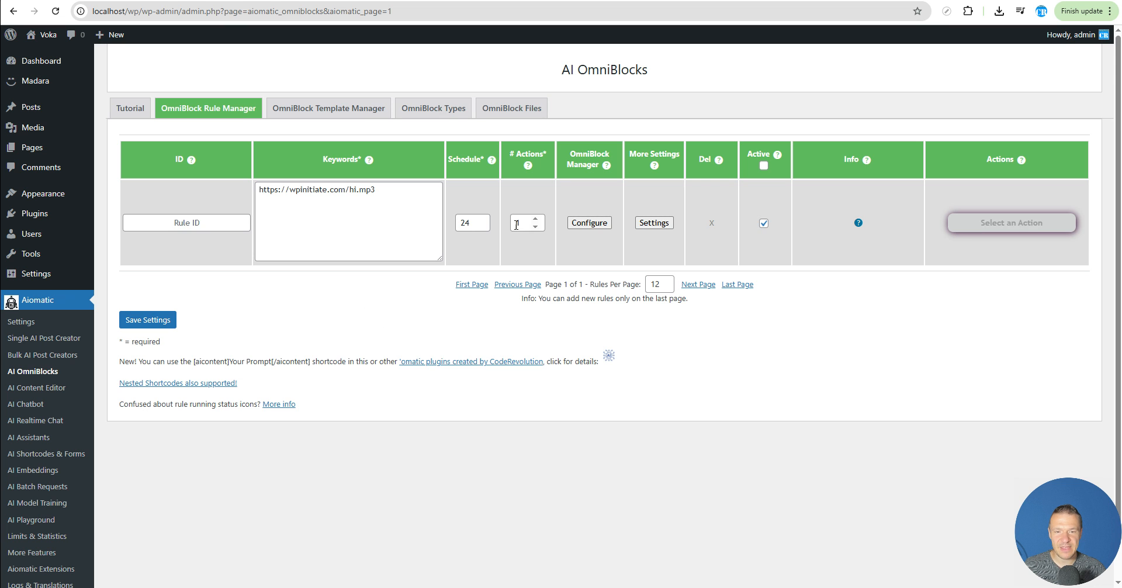
click(587, 222)
scroll(696, 208, down, 2)
scroll(618, 167, up, 2)
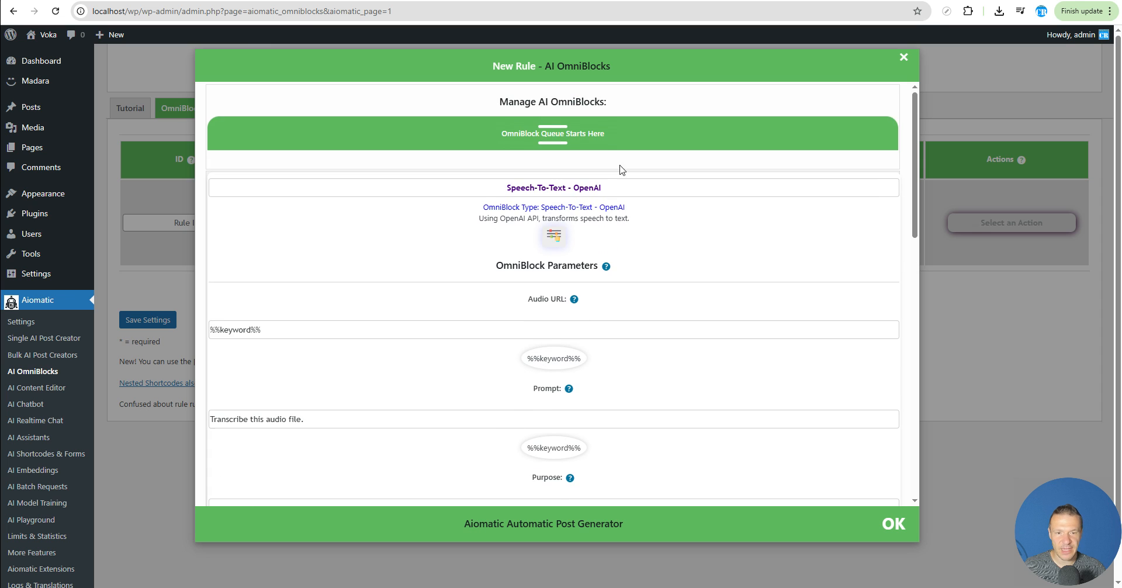
click(555, 236)
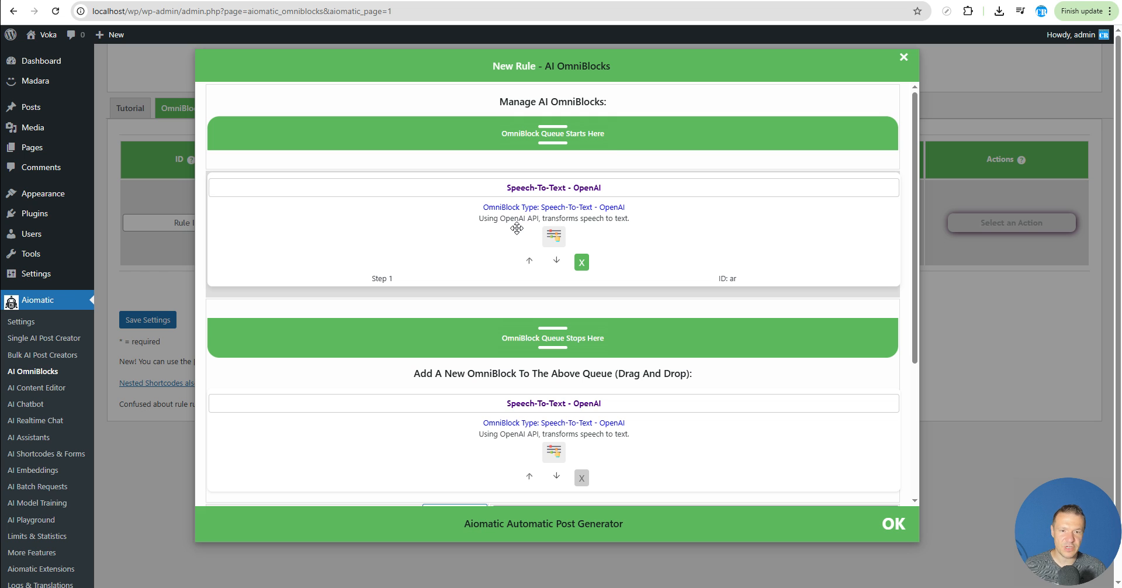
Add an AI Text block to the OmniBlock queue after the Speech-To-Text block
scroll(555, 280, down, 2)
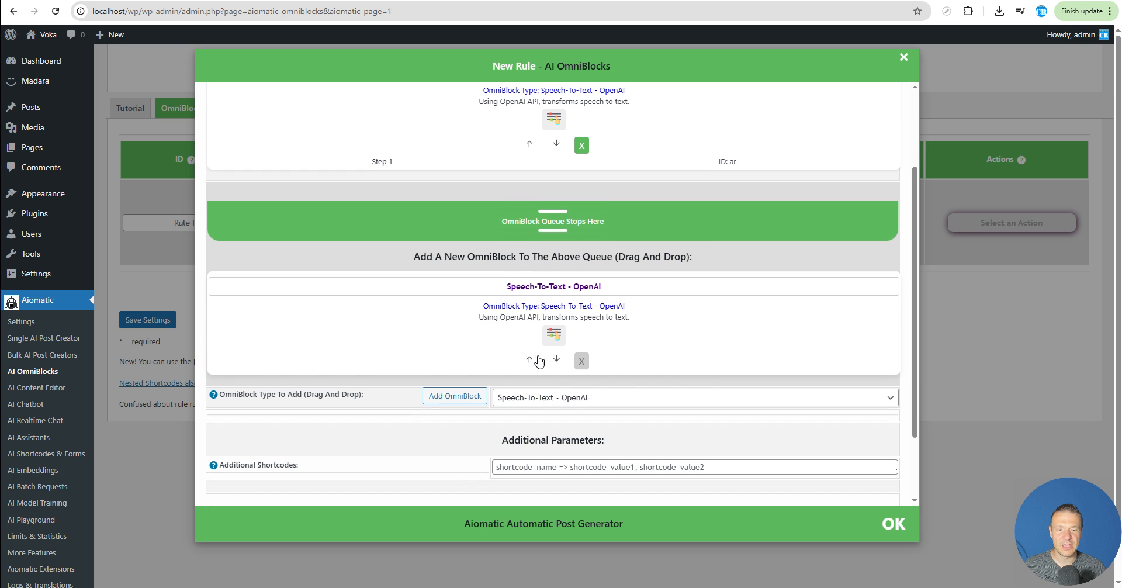
scroll(555, 234, down, 2)
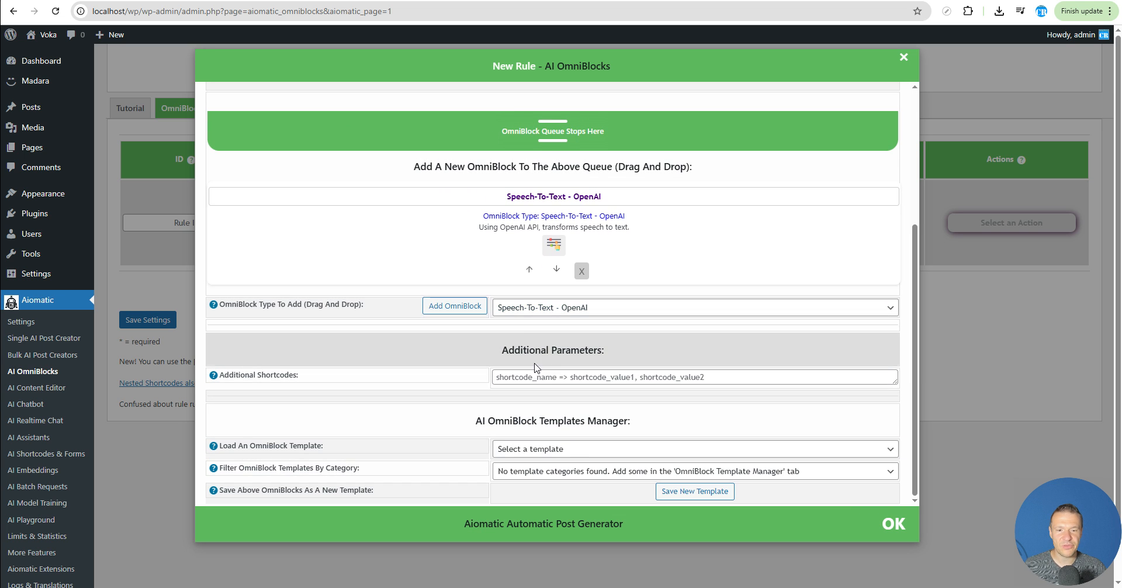
click(524, 318)
scroll(531, 221, up, 2)
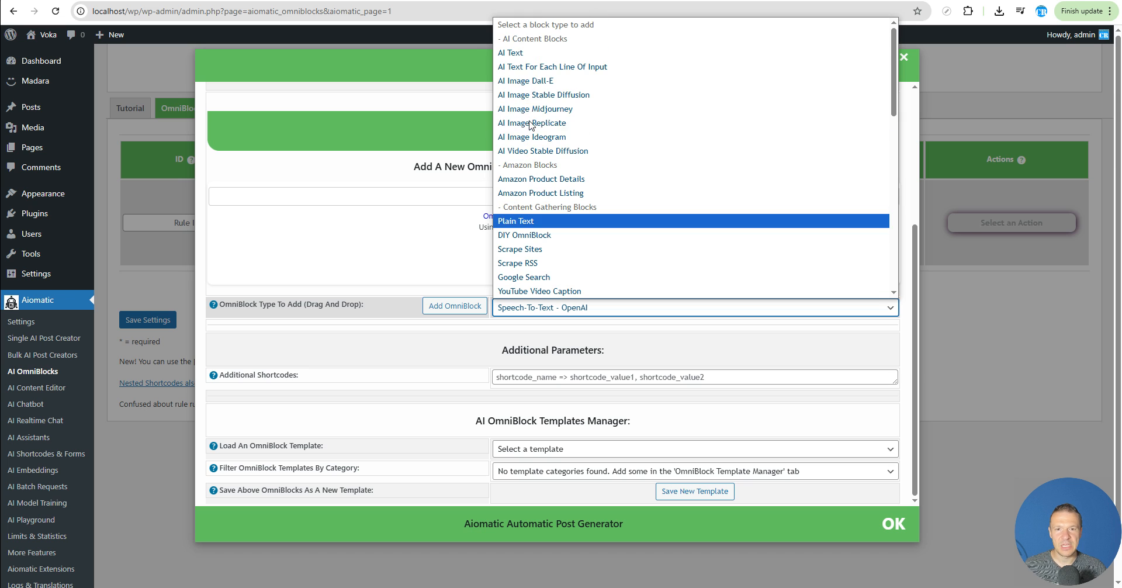
click(510, 52)
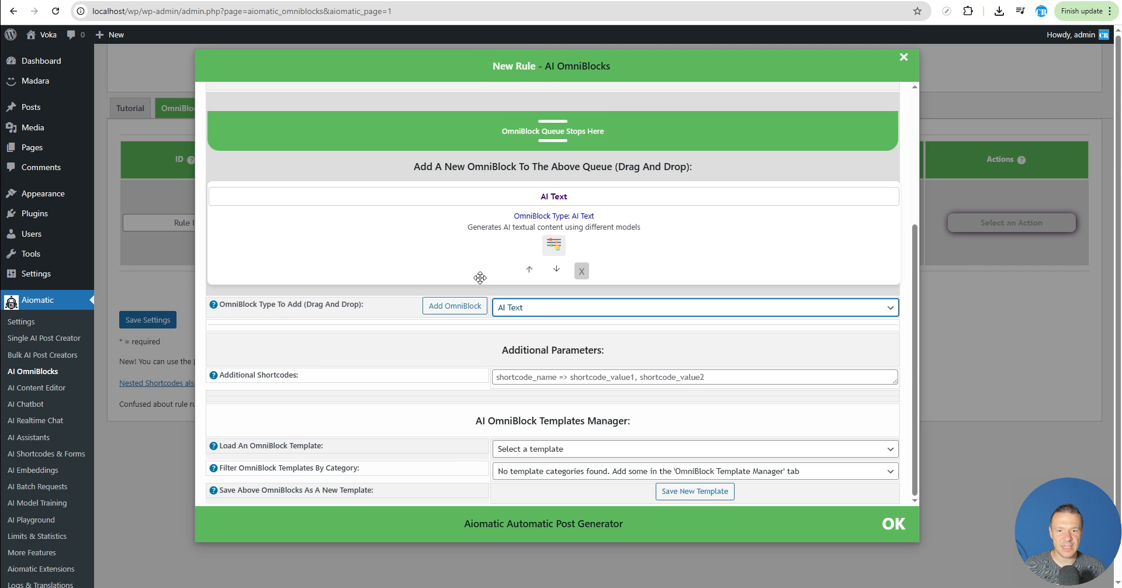
click(468, 306)
Expand the AI Text block's parameters and insert the %%audio_transcript_ar%% placeholder into its AI Prompt
scroll(483, 261, up, 5)
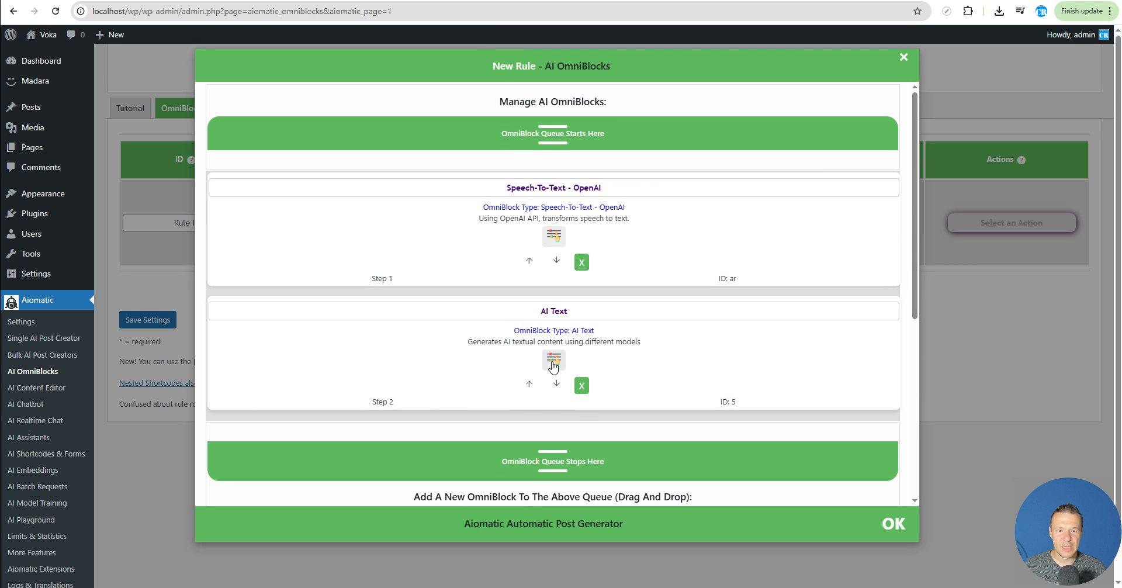
click(552, 374)
scroll(498, 347, down, 1)
scroll(498, 347, down, 1)
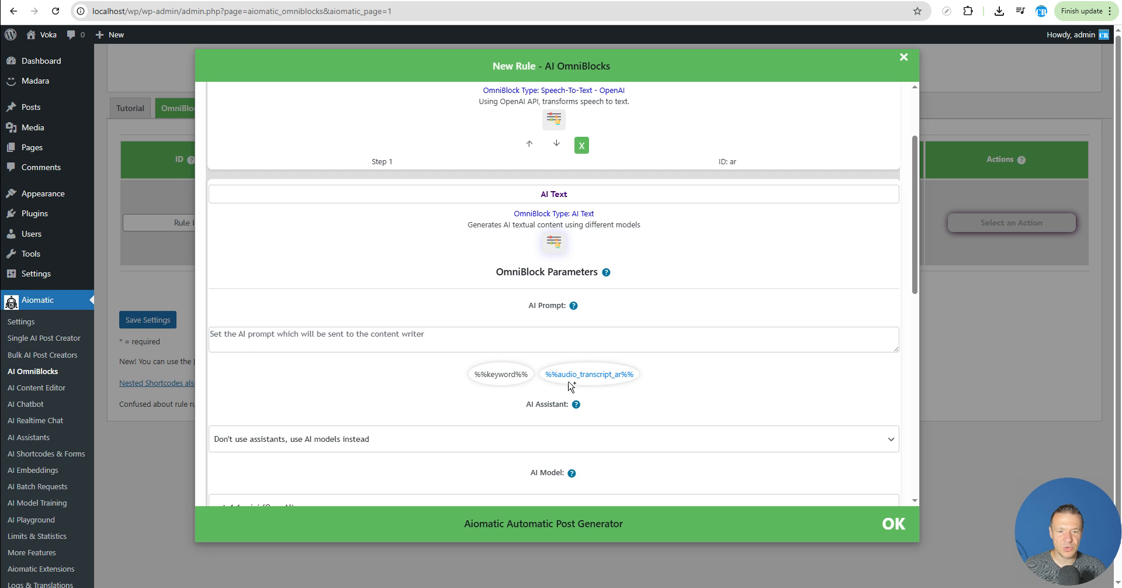
click(583, 377)
drag(302, 334, 216, 337)
Check the Speech-To-Text block's parameters, and complete the AI Text prompt as "Write an article about this text: %%audio_transcript_ar%%"
scroll(585, 286, up, 2)
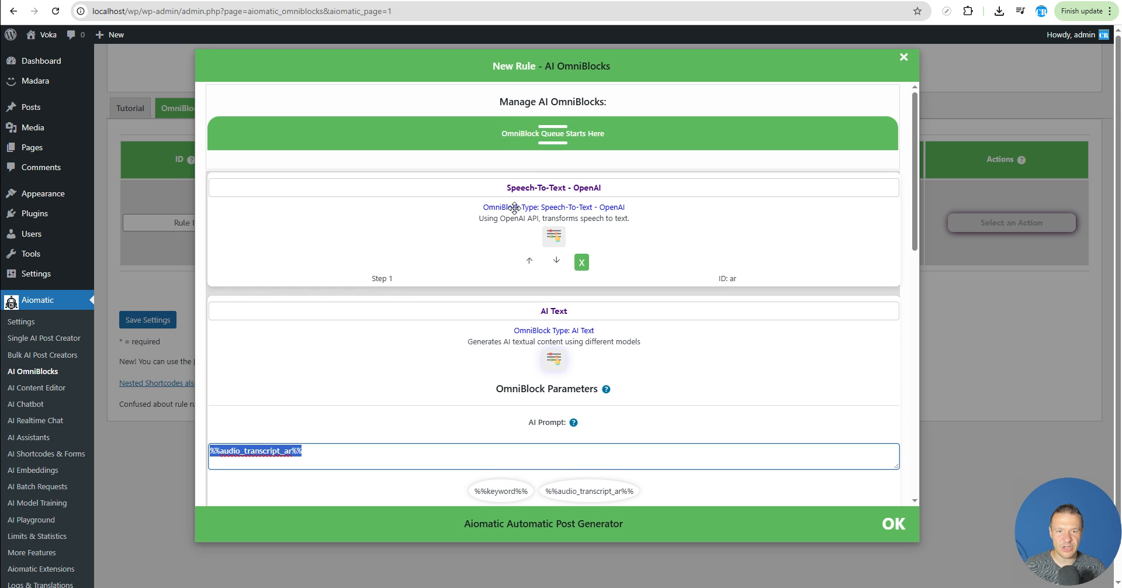
click(553, 237)
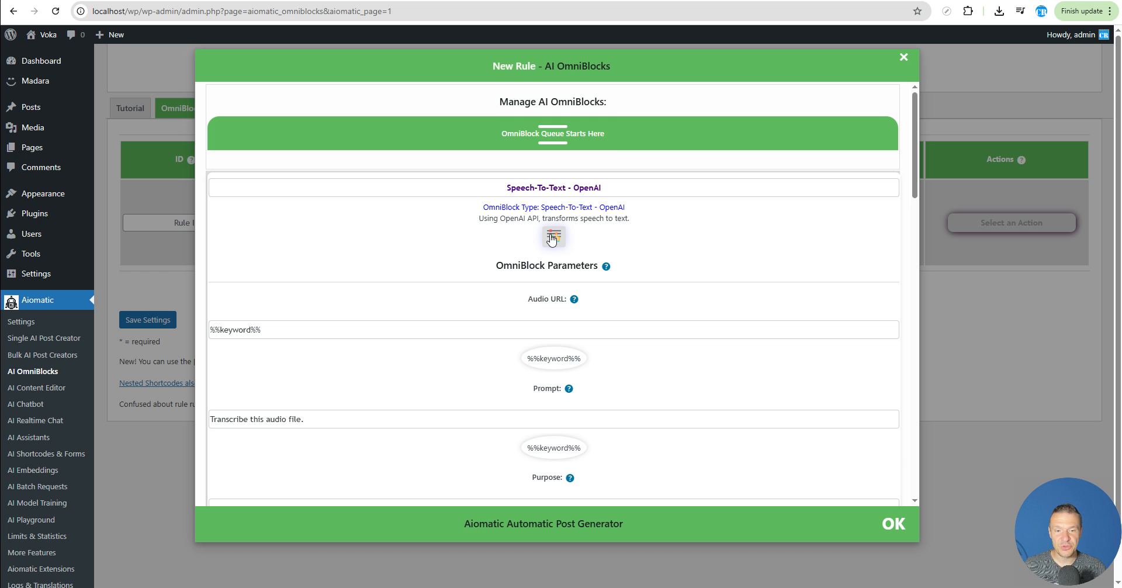
click(552, 237)
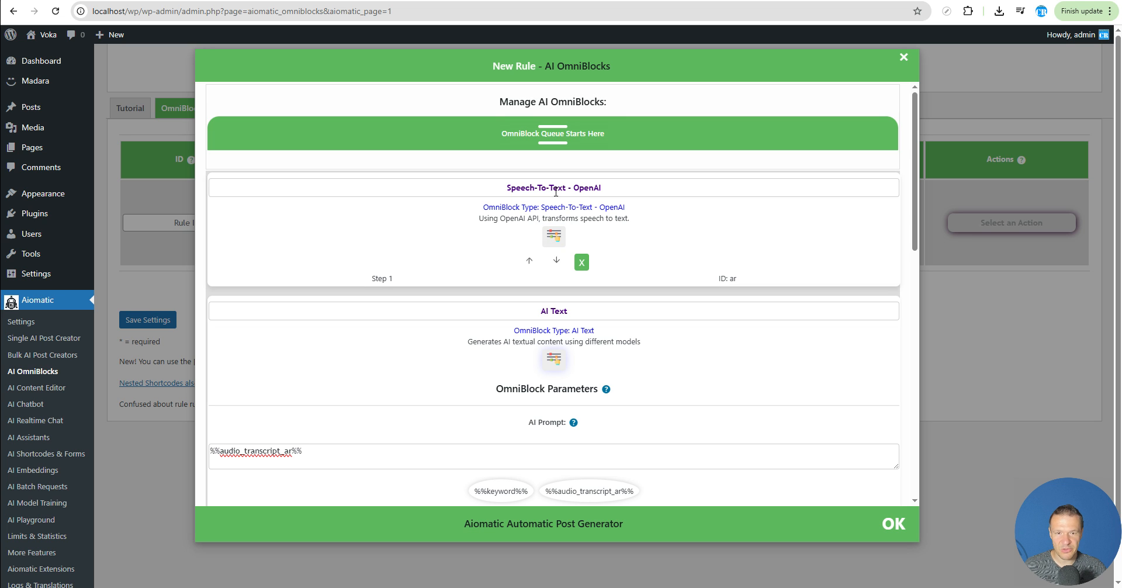
scroll(458, 240, down, 2)
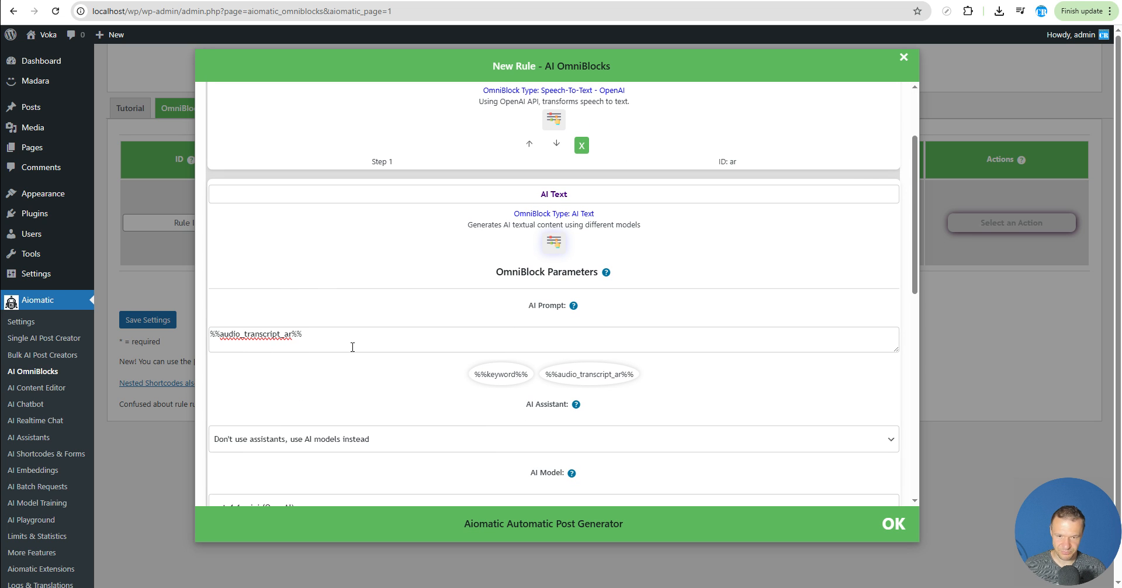
click(212, 332)
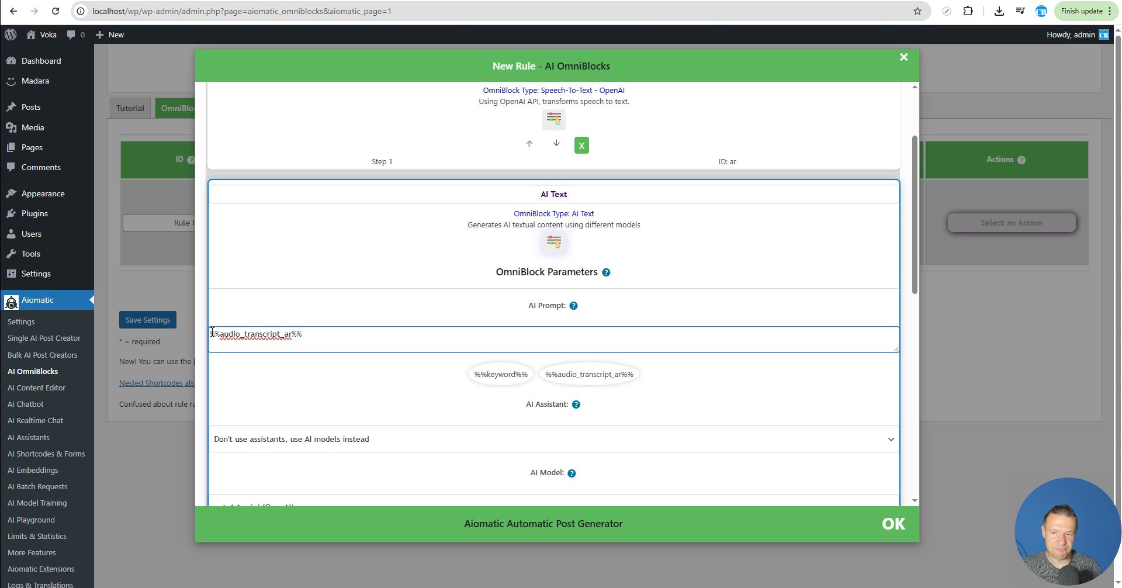
text(Write an ar)
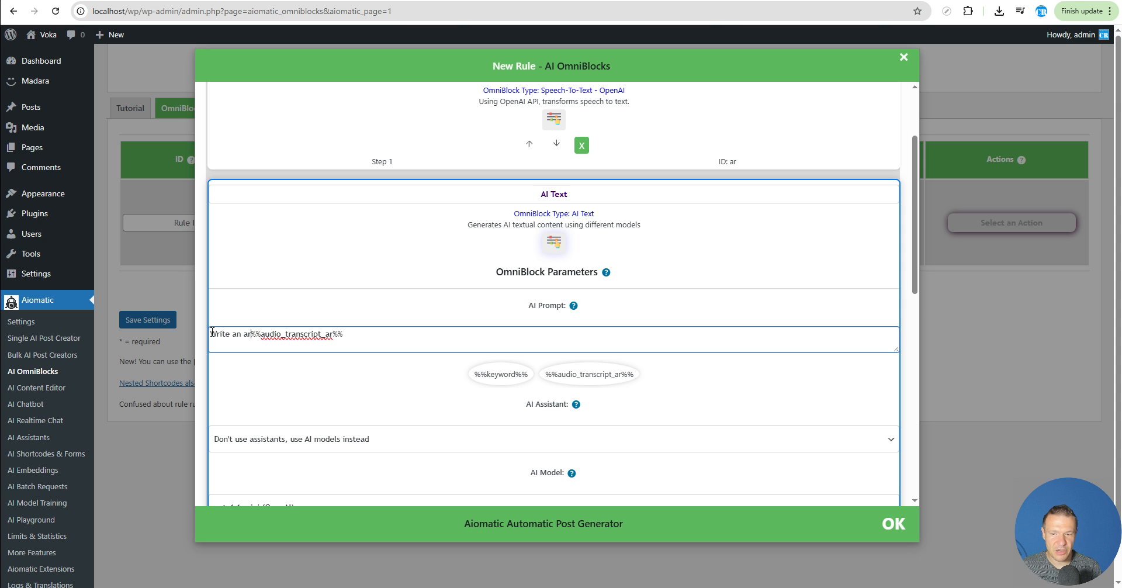
text(ticle about this )
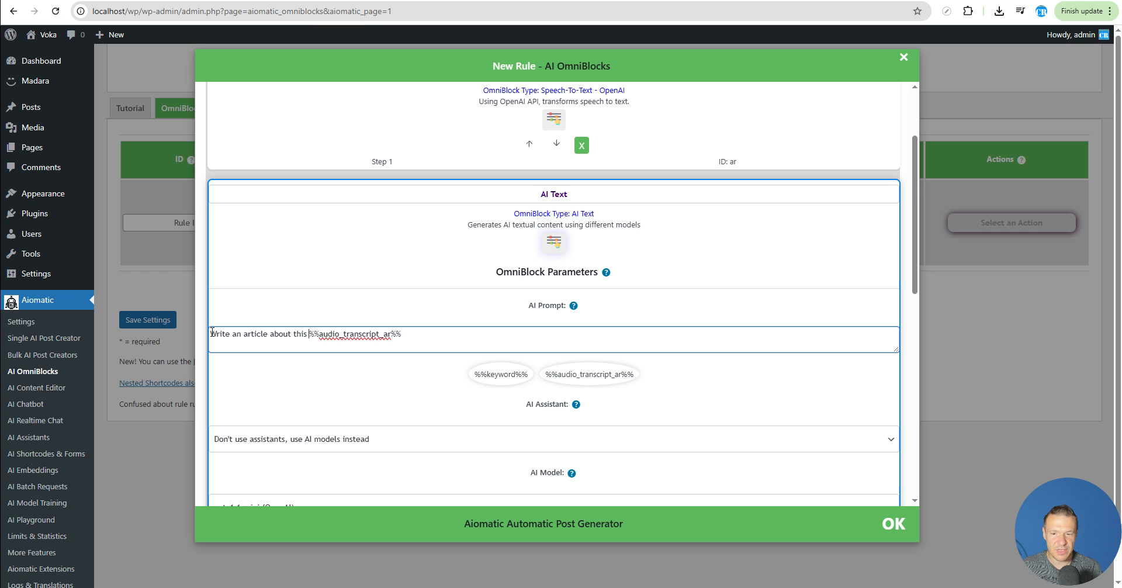
text(text:)
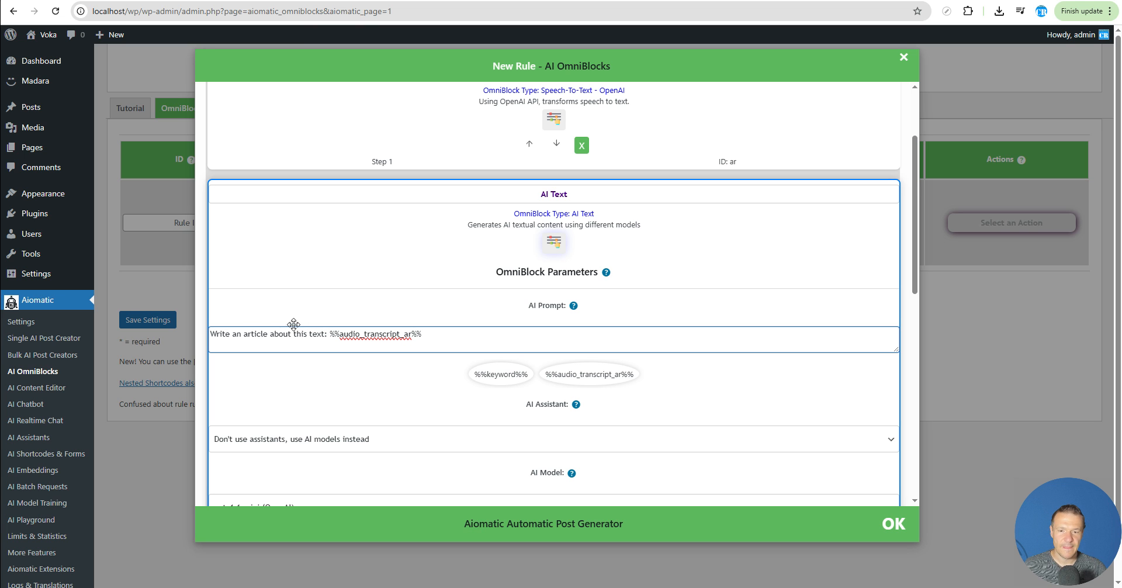
Review the Speech-To-Text block's parameters against the transcript placeholder used in the AI Text prompt
scroll(497, 289, up, 1)
scroll(514, 261, up, 2)
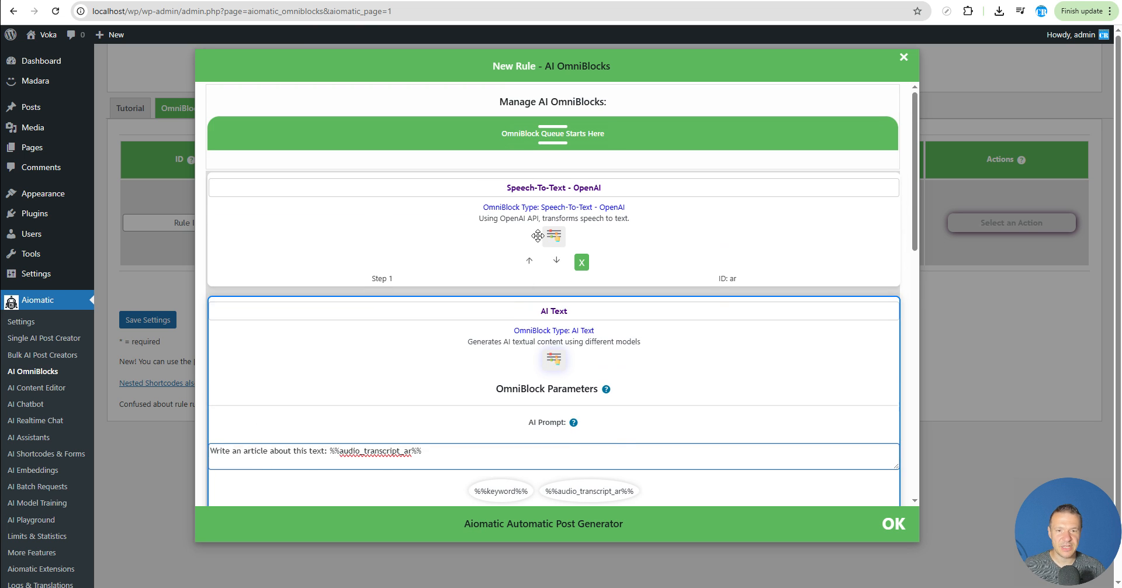
click(553, 236)
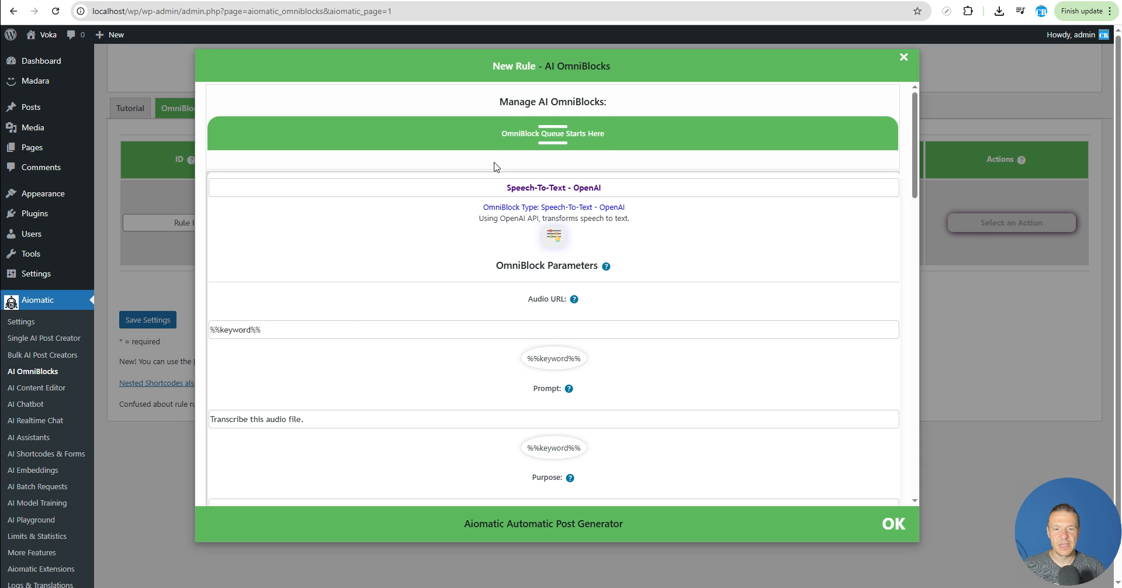
scroll(446, 261, down, 1)
scroll(446, 262, up, 1)
click(553, 236)
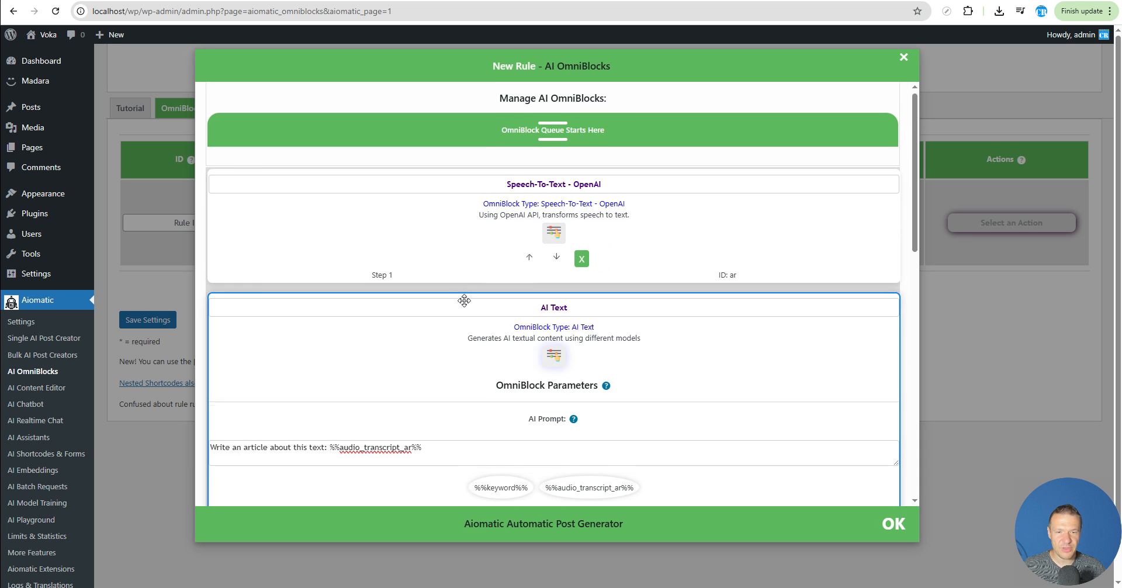
scroll(464, 300, down, 3)
drag(332, 276, 430, 276)
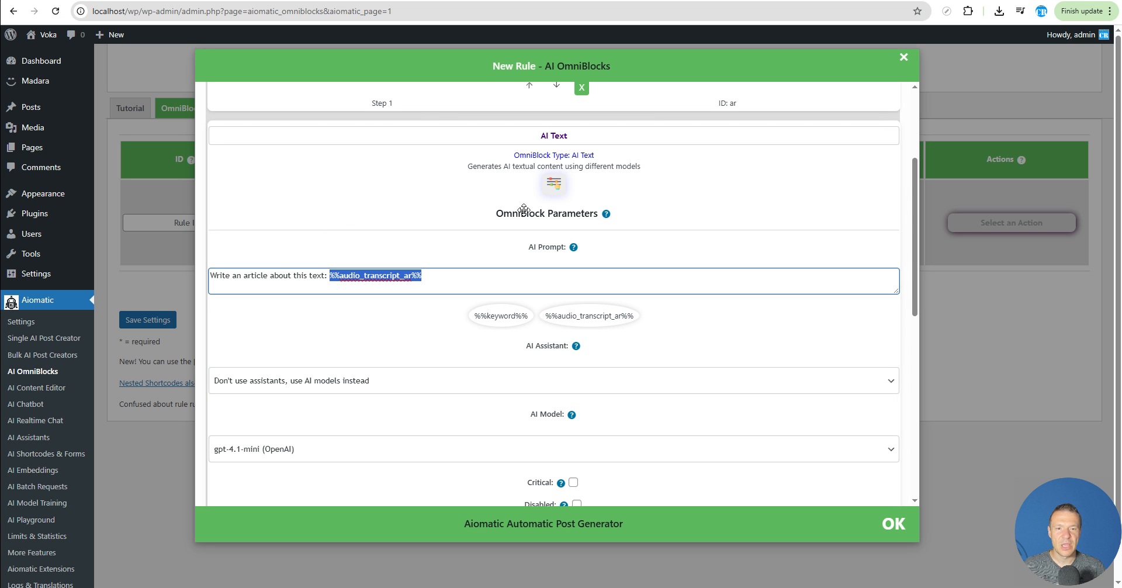
Browse the available OmniBlock types for adding further blocks, keeping AI Text as the selected type
scroll(537, 168, down, 7)
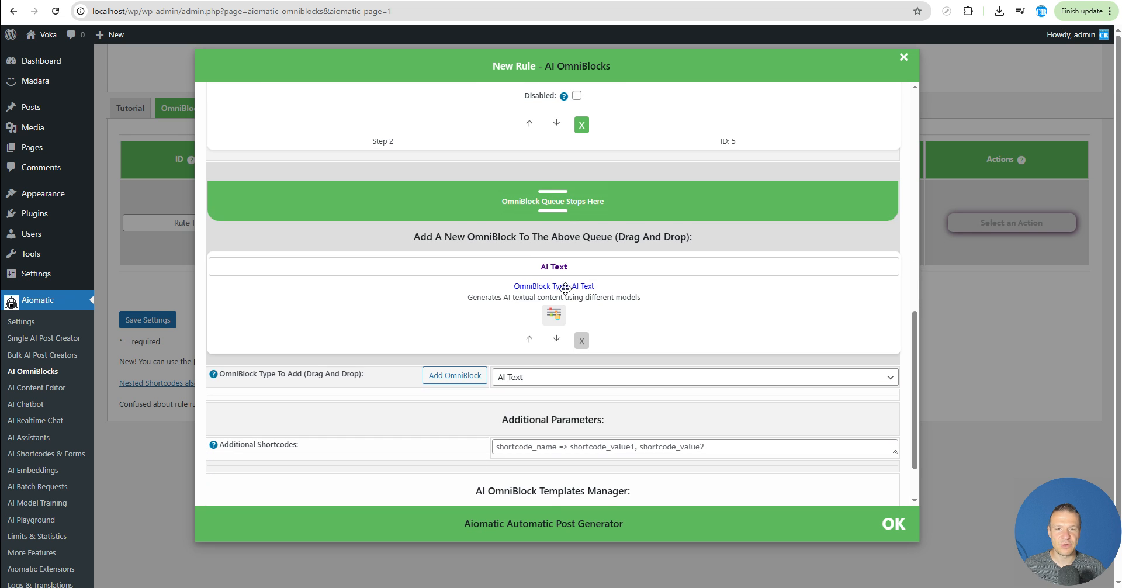
click(514, 377)
scroll(528, 177, down, 4)
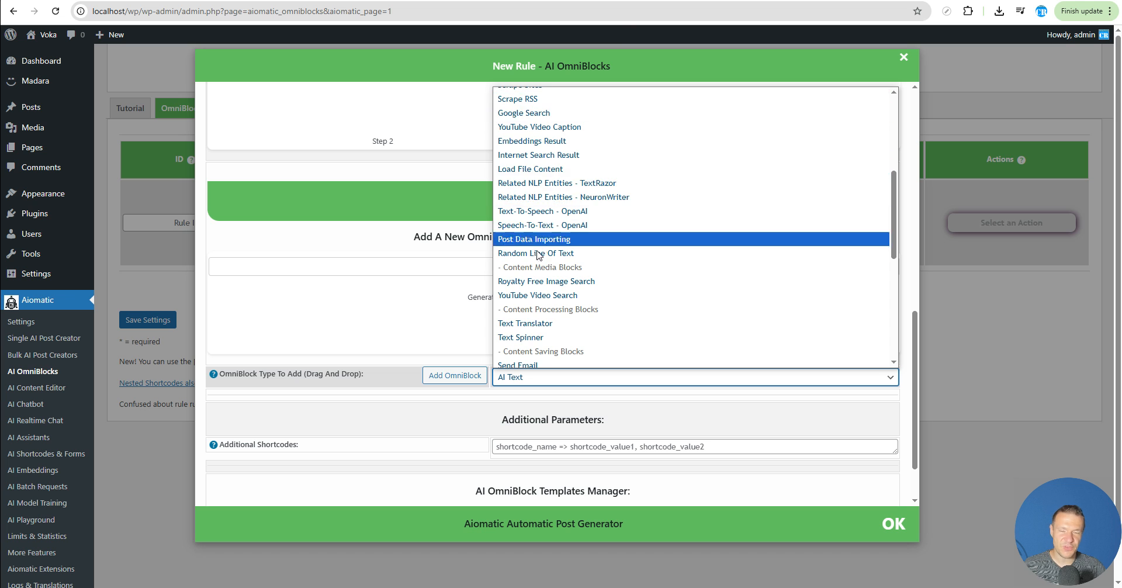
scroll(539, 281, down, 5)
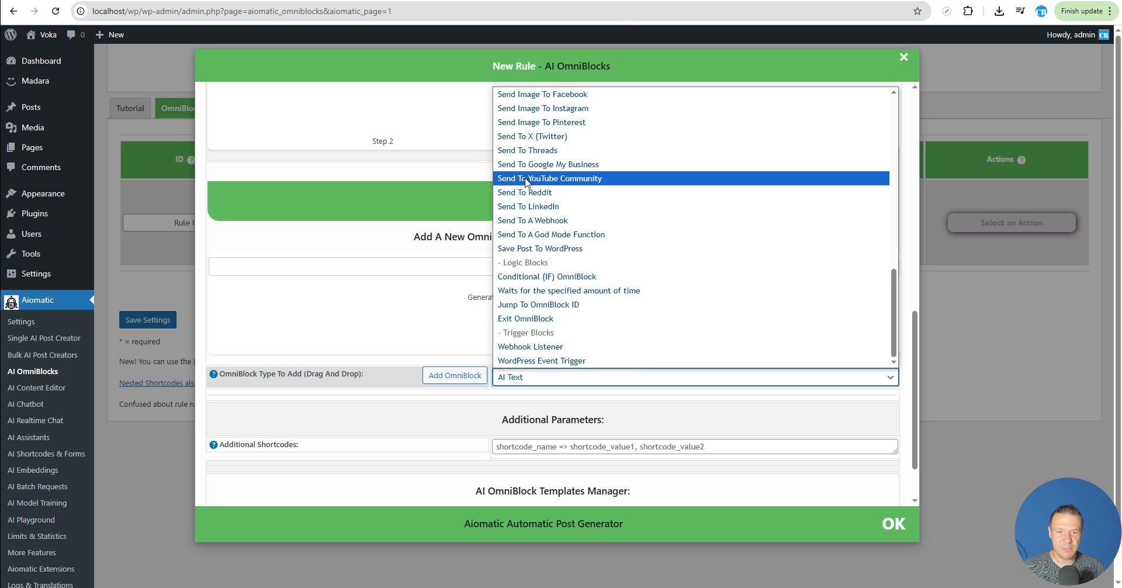
scroll(532, 285, up, 4)
scroll(532, 285, up, 8)
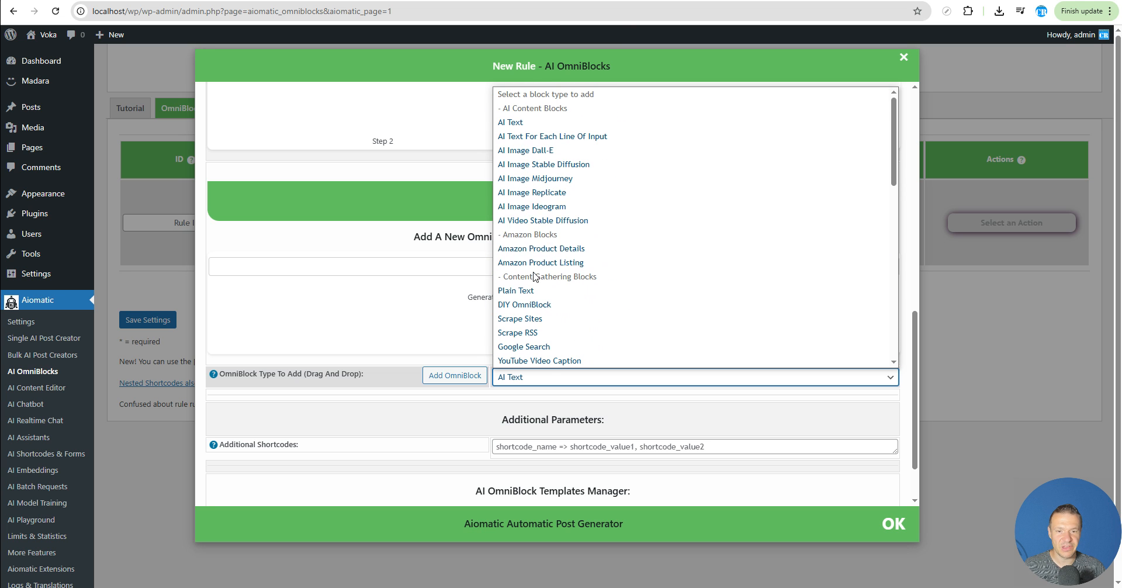
click(354, 290)
scroll(354, 290, up, 3)
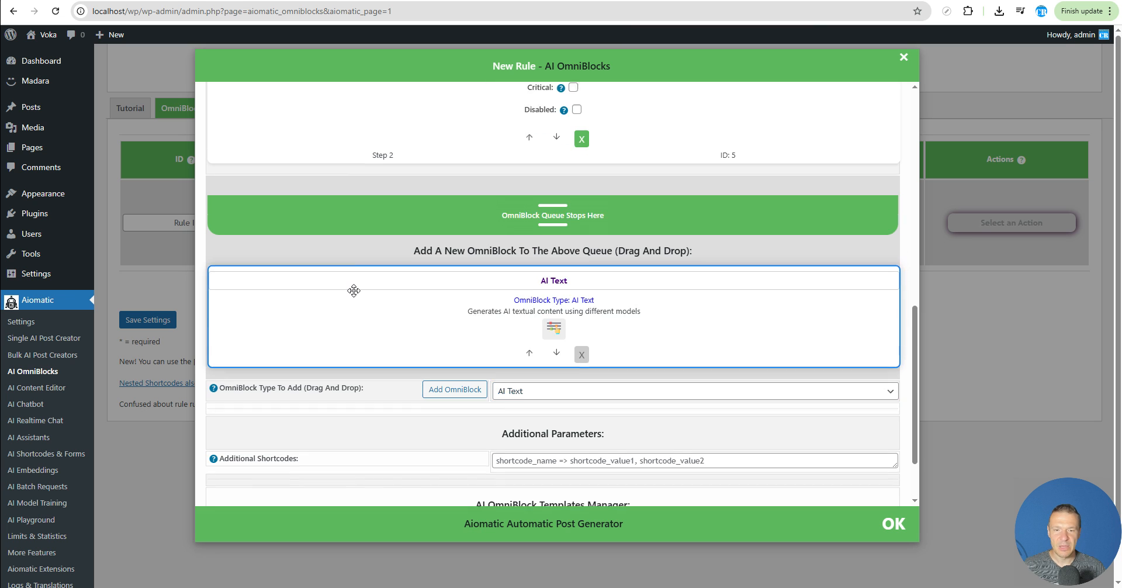
Save the new rule and reopen its OmniBlock configuration at the queued blocks
click(175, 364)
click(151, 320)
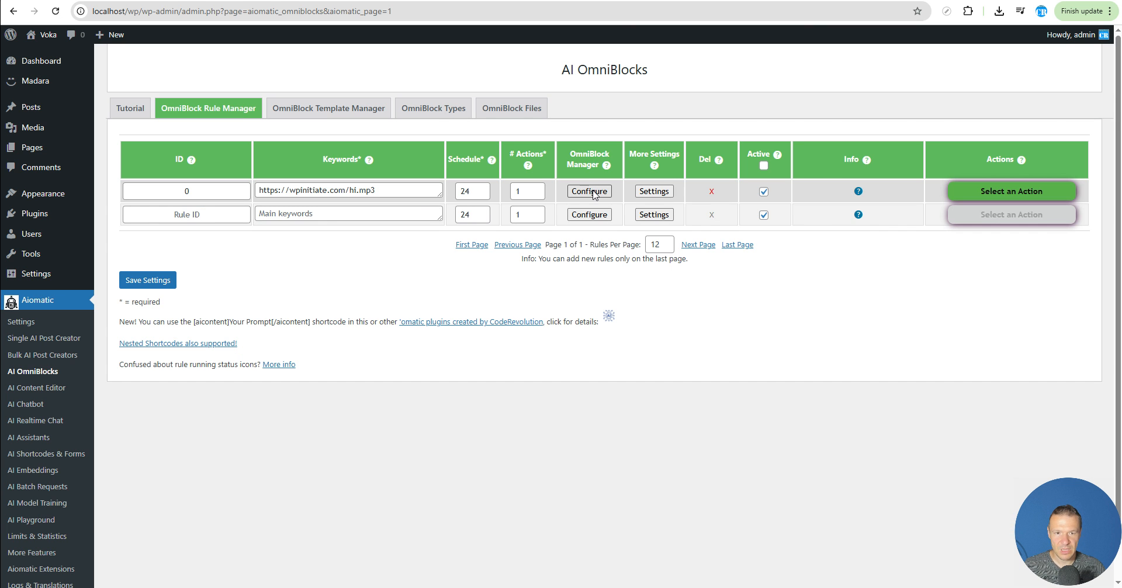
click(581, 193)
scroll(538, 241, down, 3)
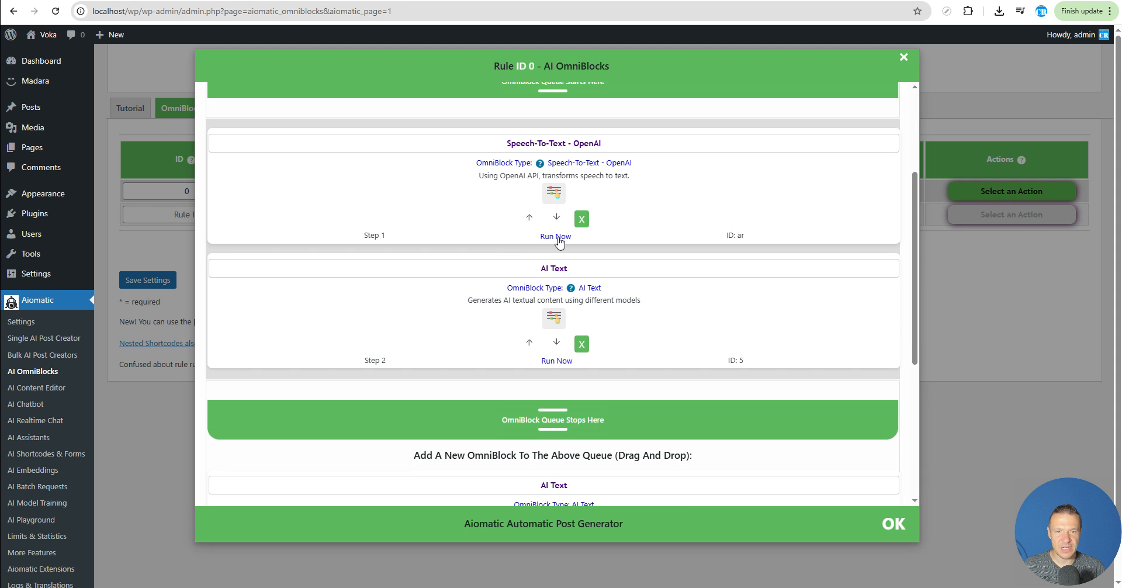
Run the Speech-To-Text - OpenAI block on its own, check the returned transcript text, and close the results
click(556, 237)
click(612, 101)
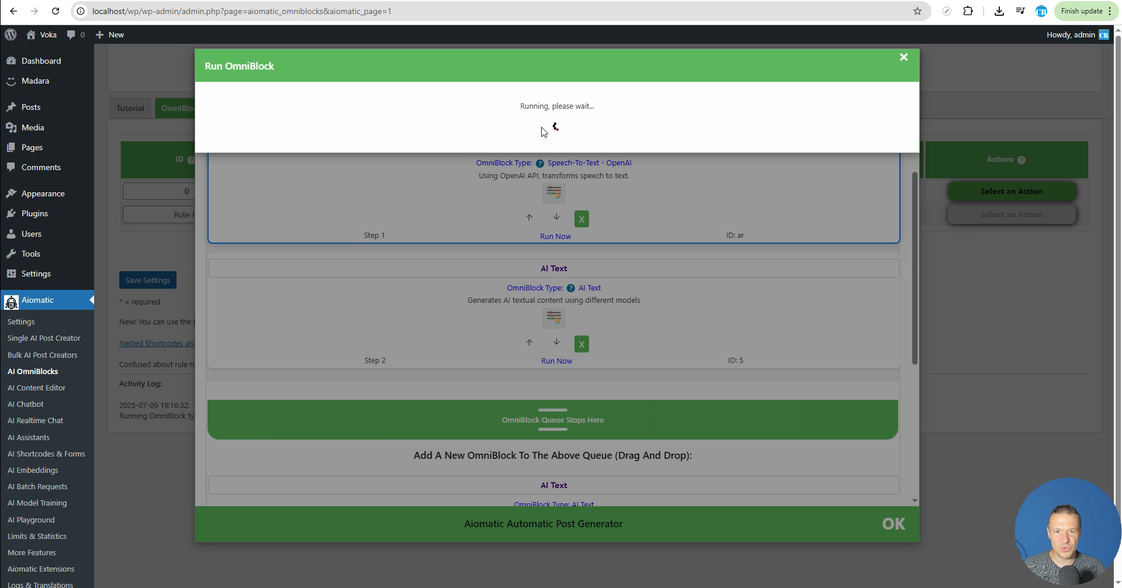
drag(357, 186, 208, 186)
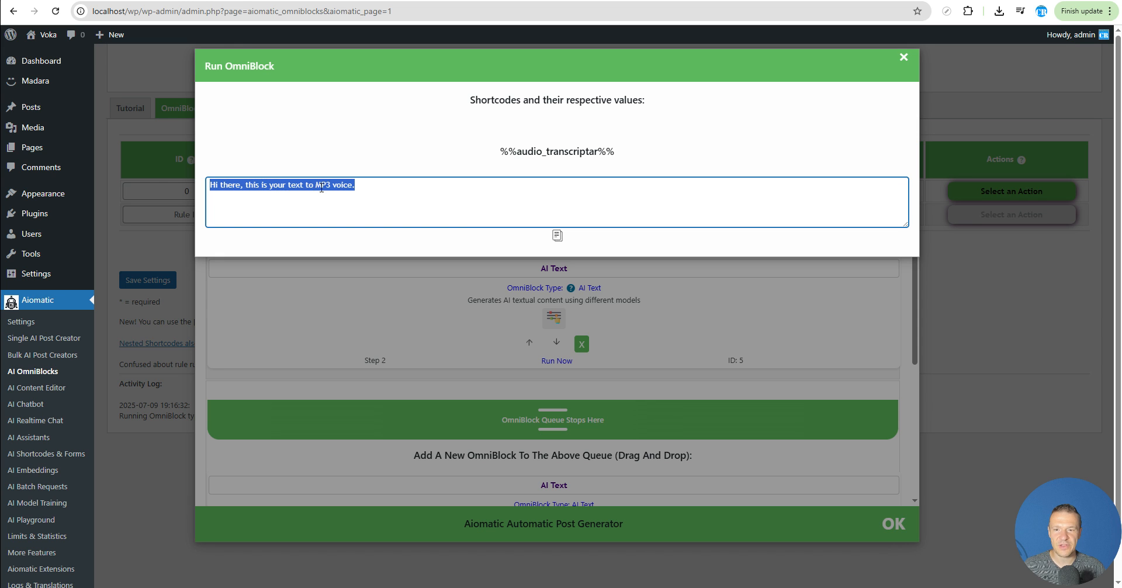
drag(356, 186, 201, 191)
click(381, 200)
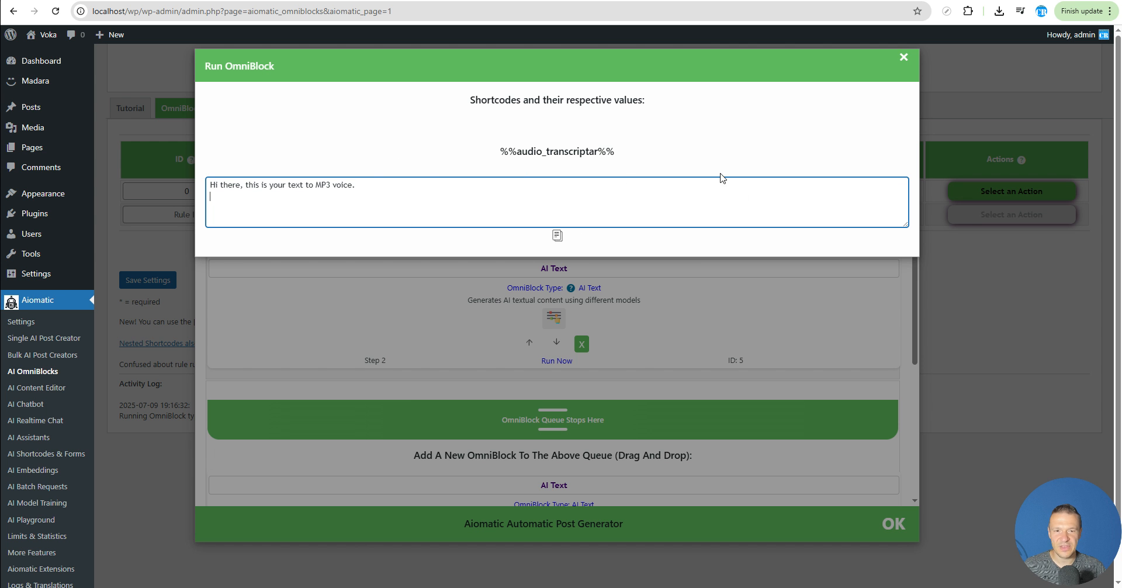
click(811, 281)
click(903, 57)
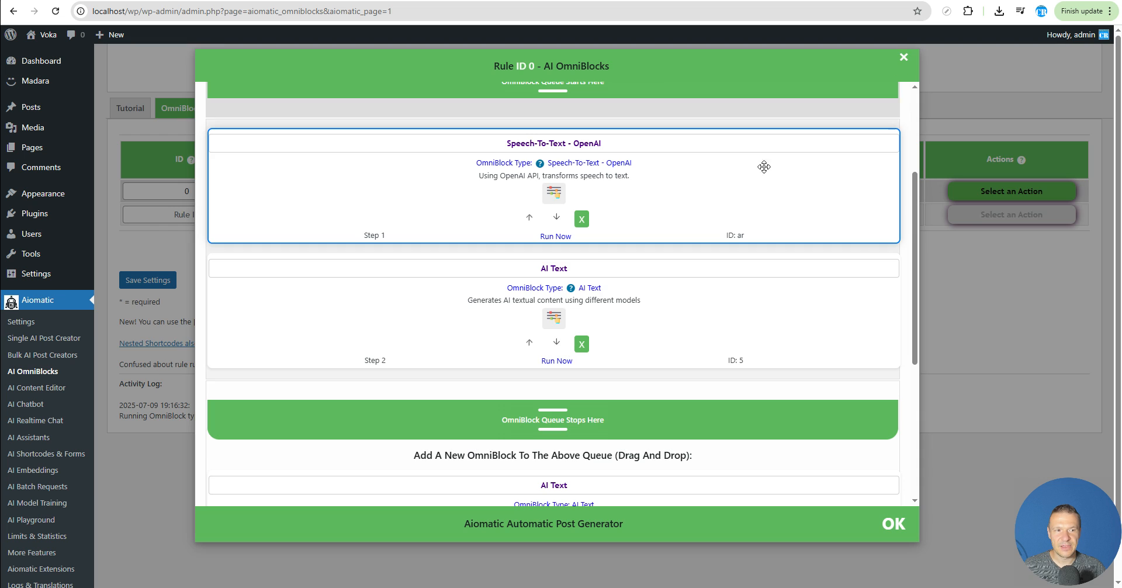
Run the AI Text block on its own, enlarge the output box to review the generated article, and close the results
click(556, 360)
click(612, 97)
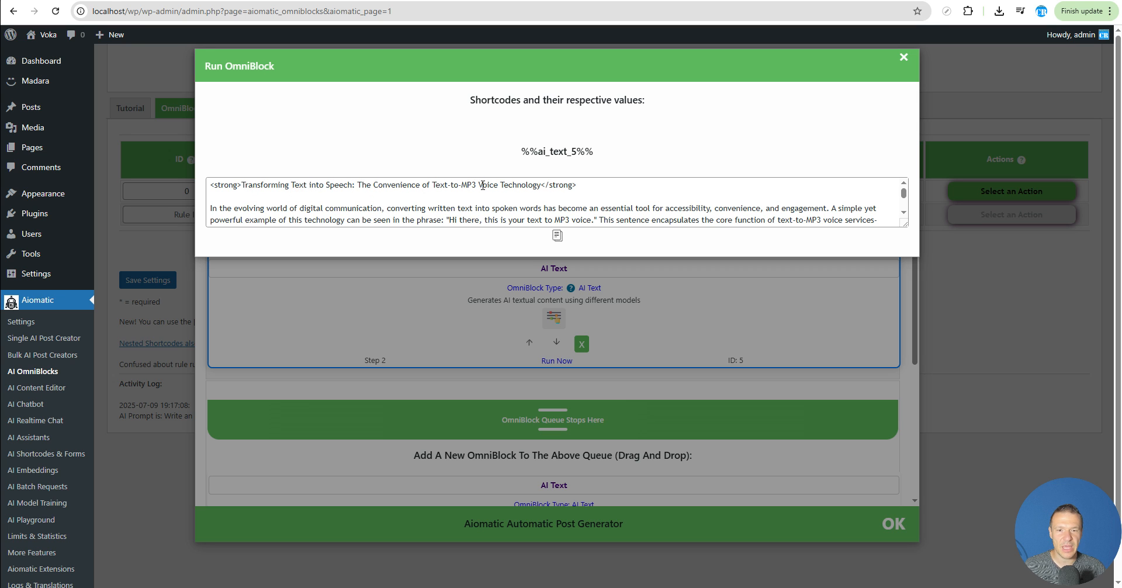
drag(905, 224, 893, 268)
scroll(656, 313, down, 1)
scroll(543, 309, up, 1)
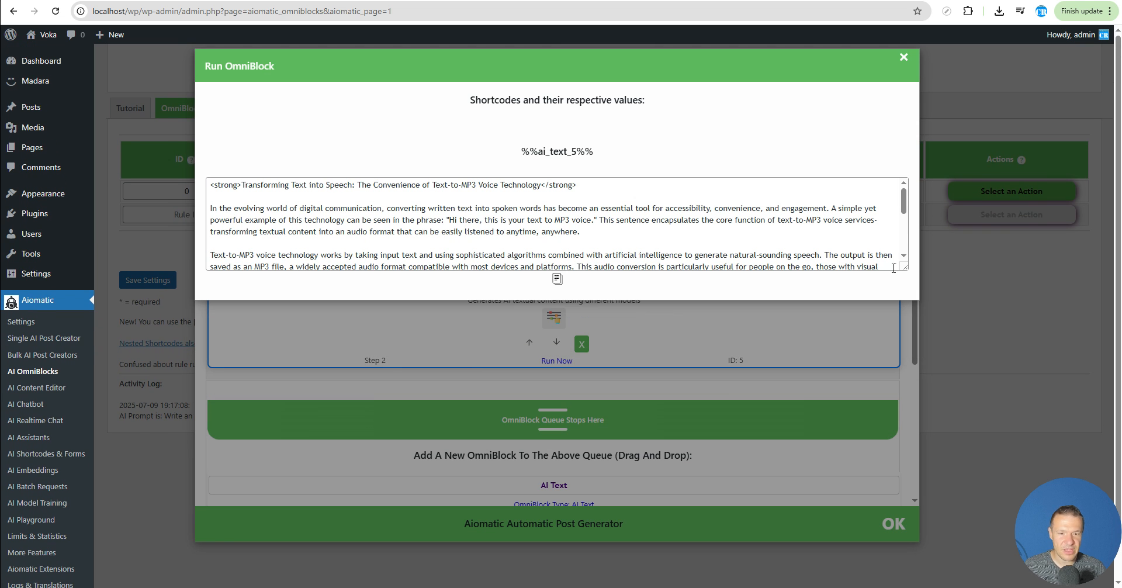
click(903, 57)
Browse the OmniBlock types available to add, including the content saving, logic and trigger blocks, without choosing one
scroll(550, 278, down, 4)
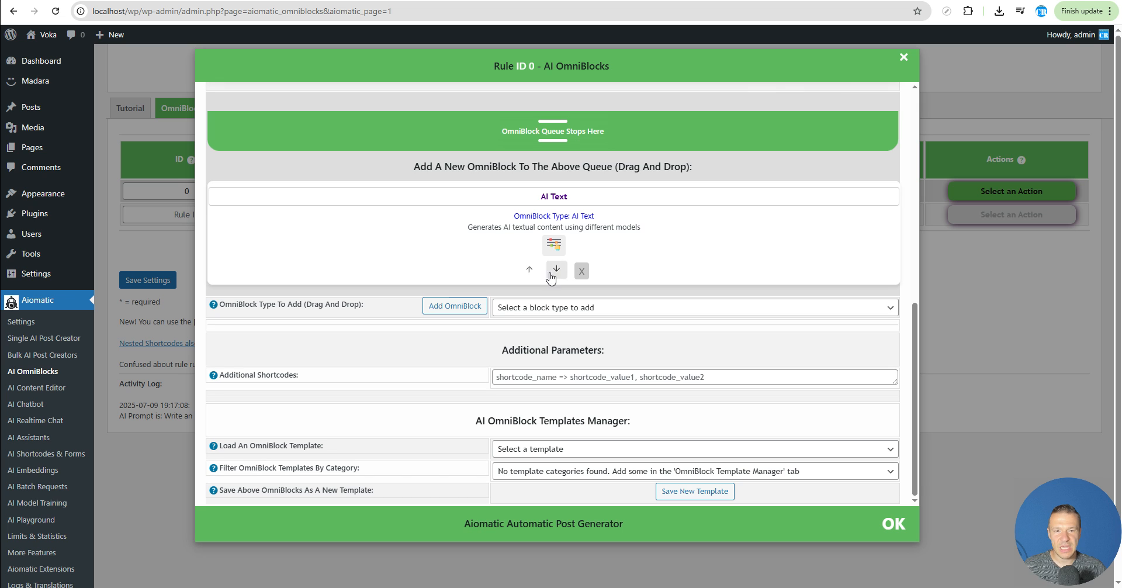
click(540, 307)
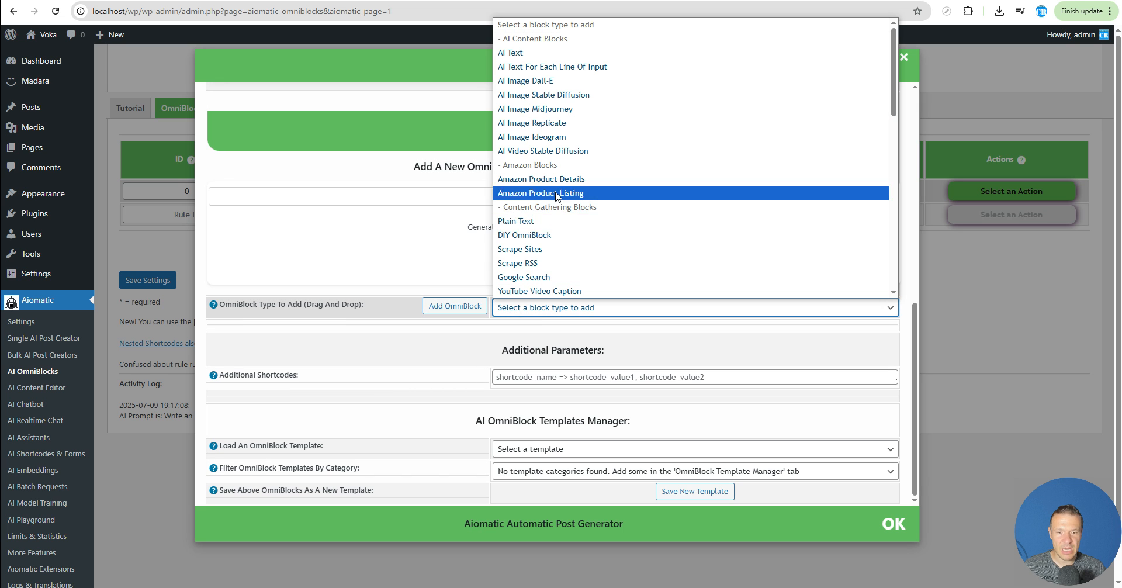
scroll(549, 219, down, 5)
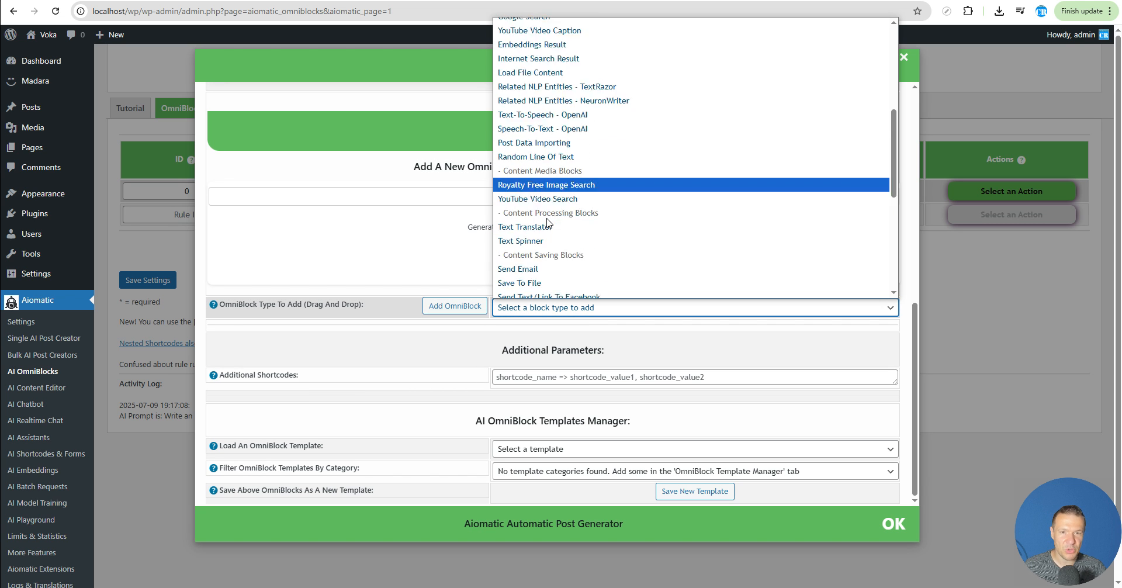
scroll(547, 223, down, 5)
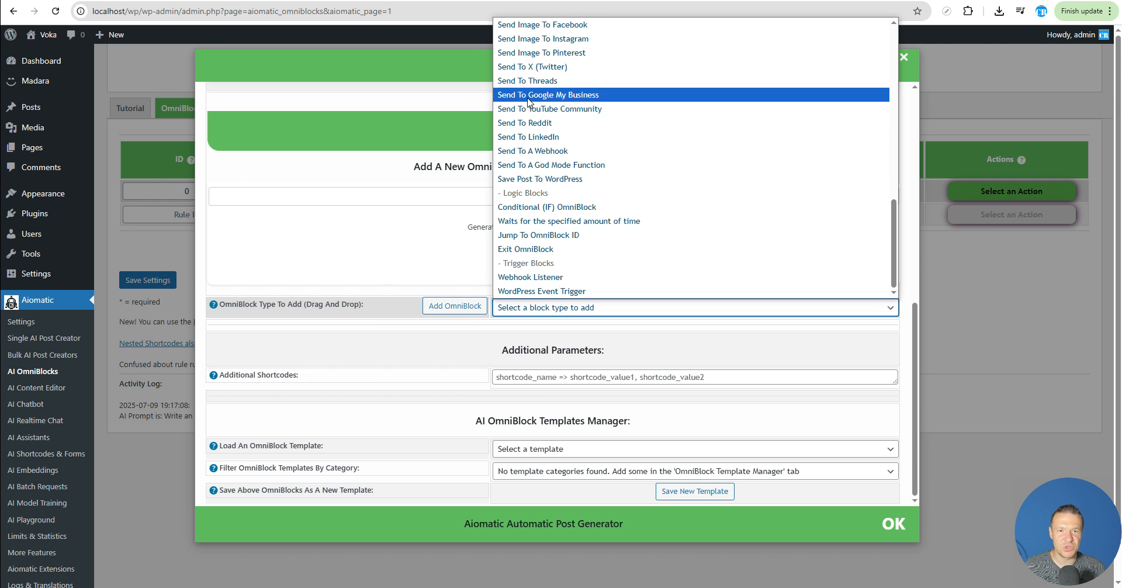
scroll(528, 104, up, 2)
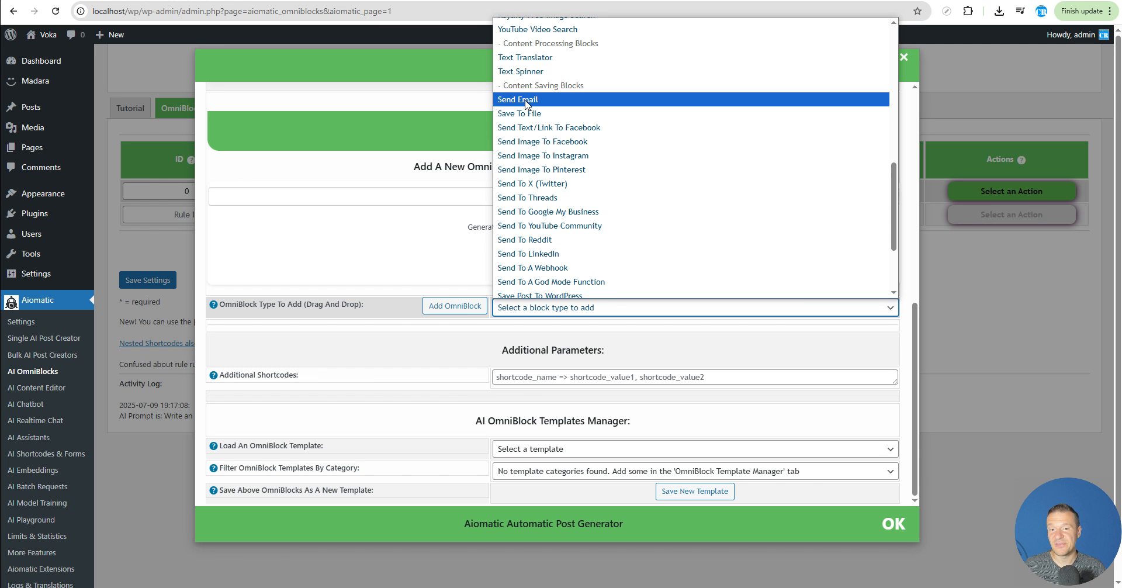
scroll(528, 169, down, 2)
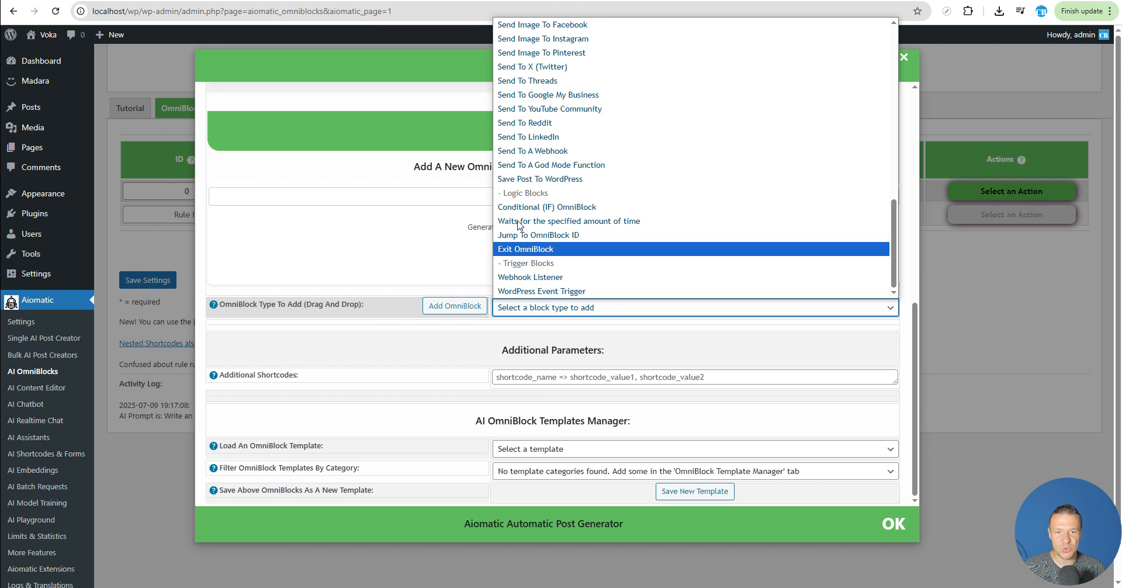
click(426, 230)
Check which shortcodes the queued Speech-To-Text - OpenAI block creates for the blocks below it
scroll(443, 264, up, 6)
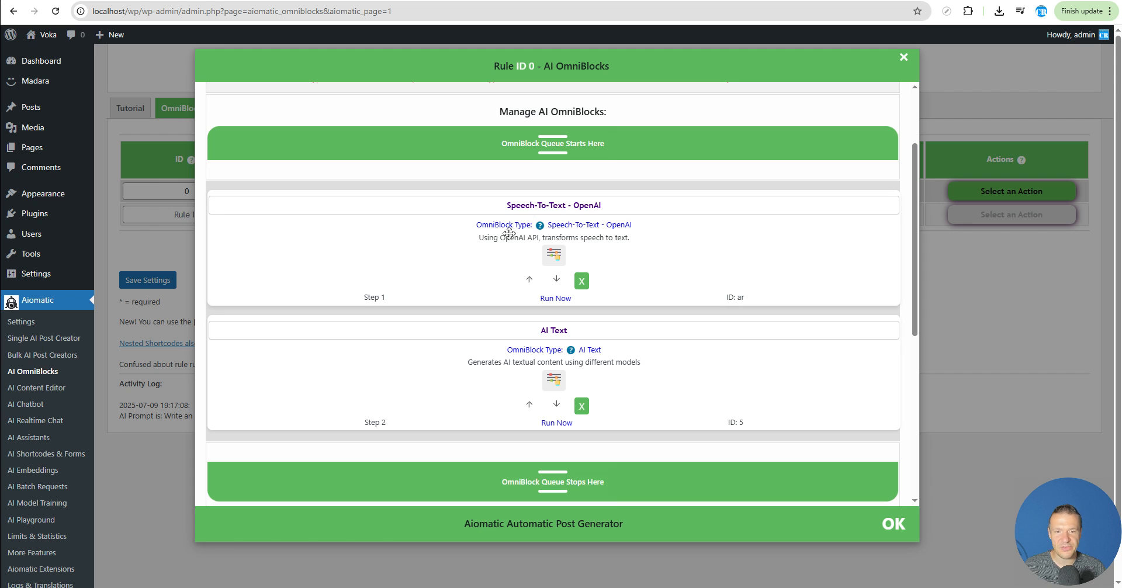
mouse_move(537, 226)
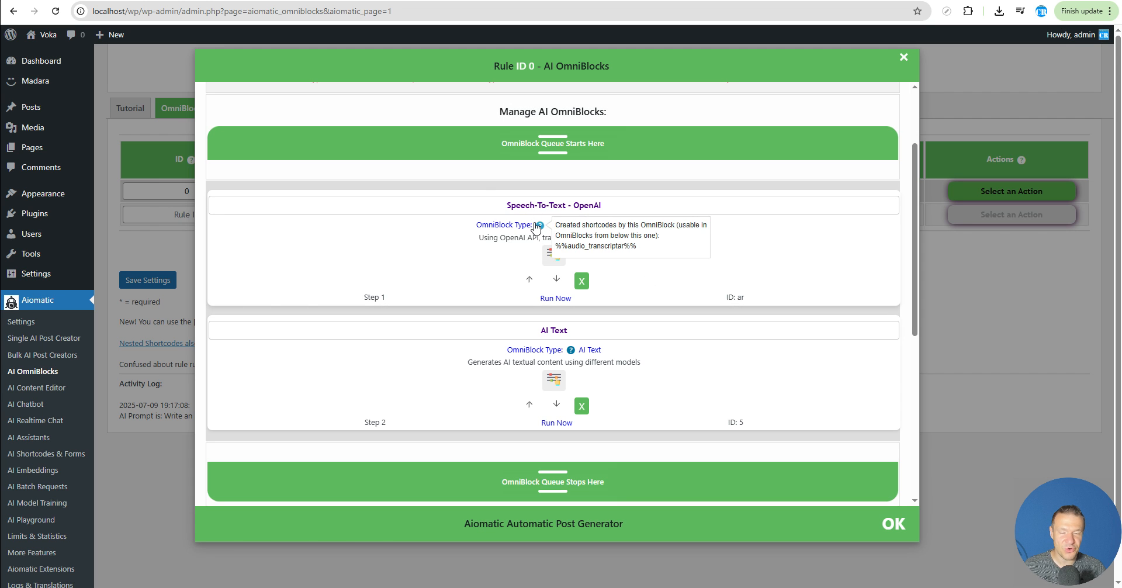
drag(507, 205, 566, 205)
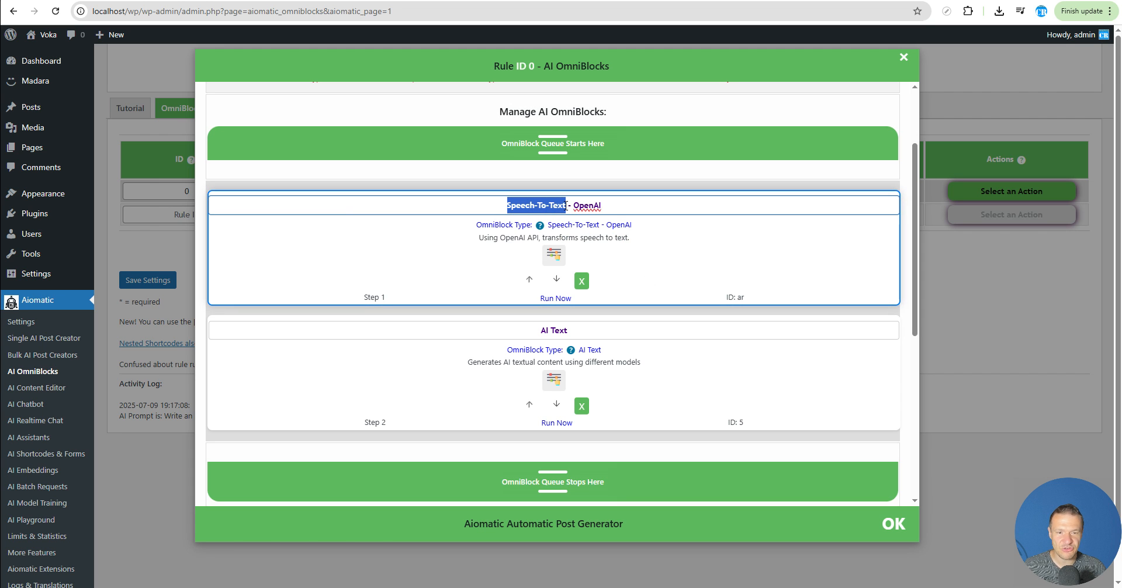